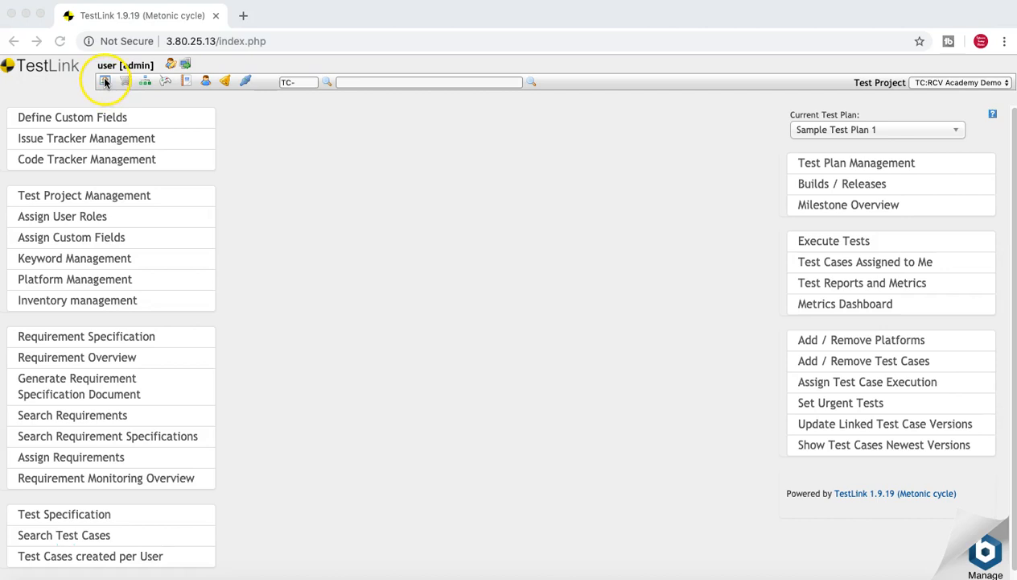
# - Create and save a project keyword named "Functional Tests" in Keyword Management, copying its name for reuse
pyautogui.click(70, 259)
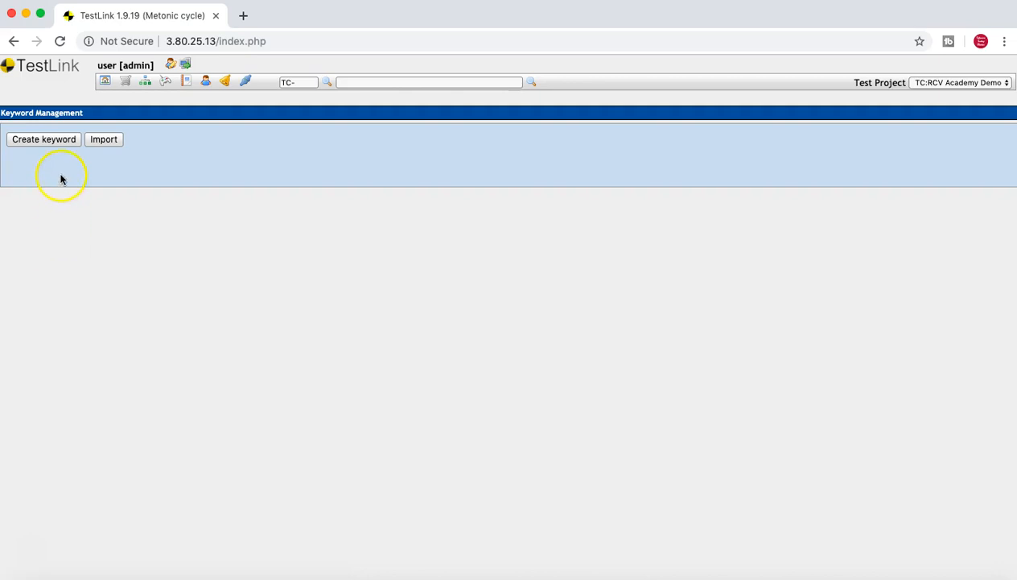
pyautogui.click(109, 155)
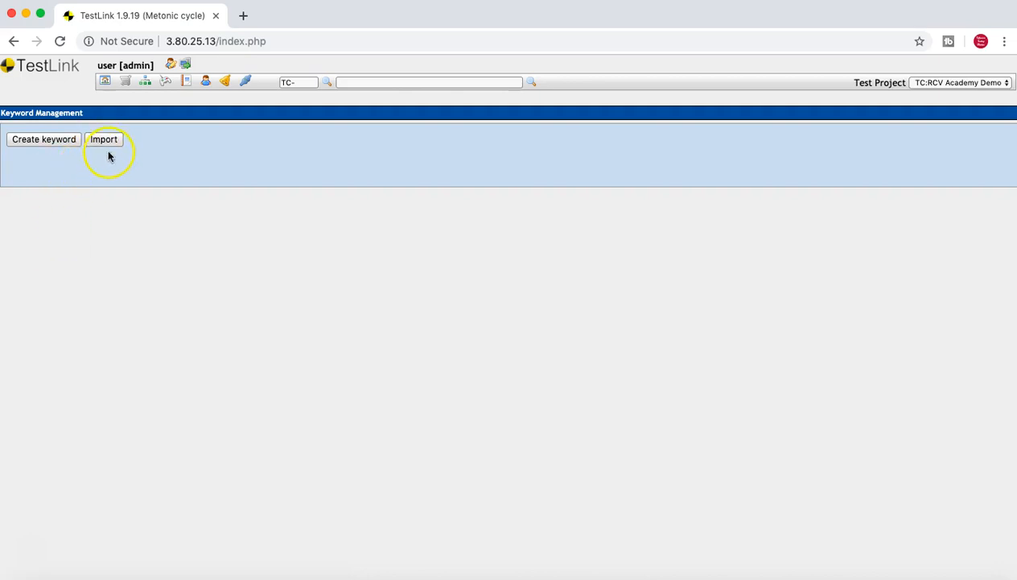
pyautogui.click(44, 141)
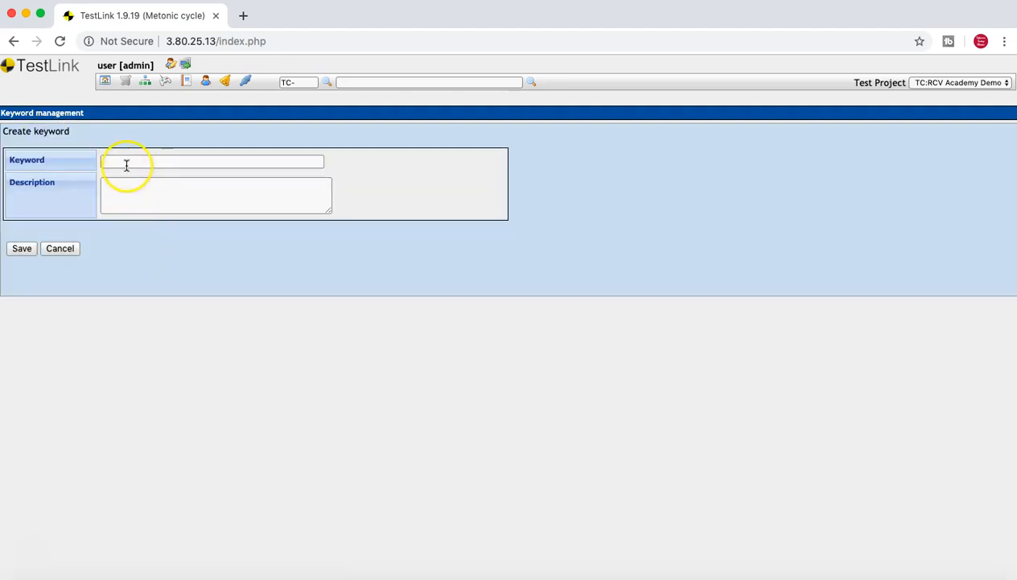
pyautogui.click(126, 163)
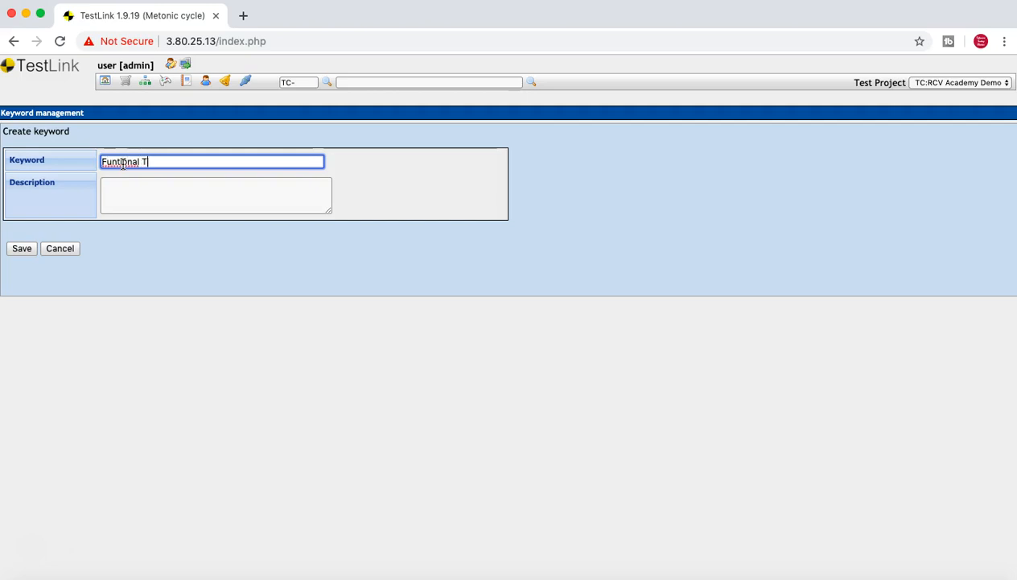
pyautogui.write('Funtional Tests')
pyautogui.click(119, 163)
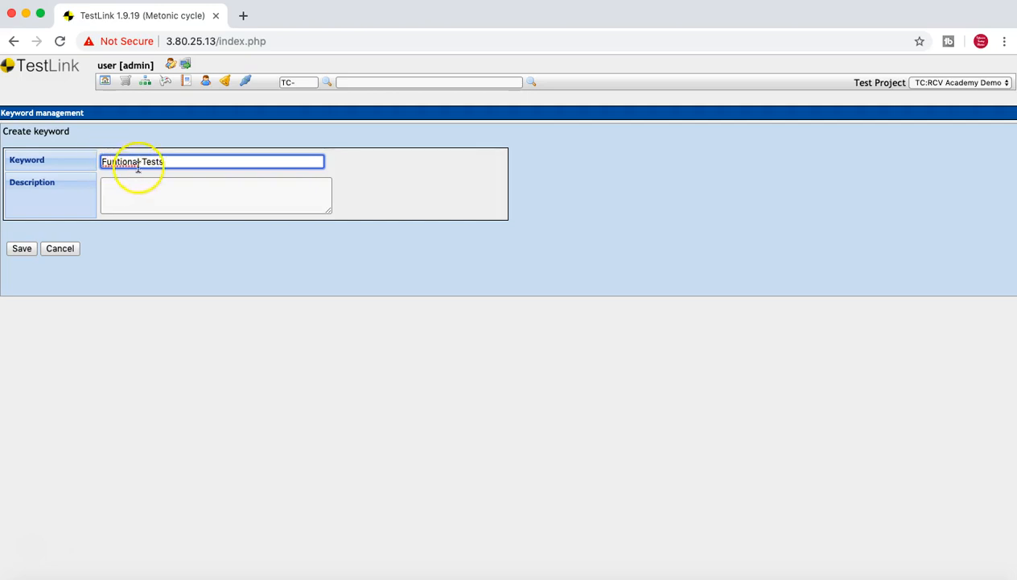
pyautogui.write('c')
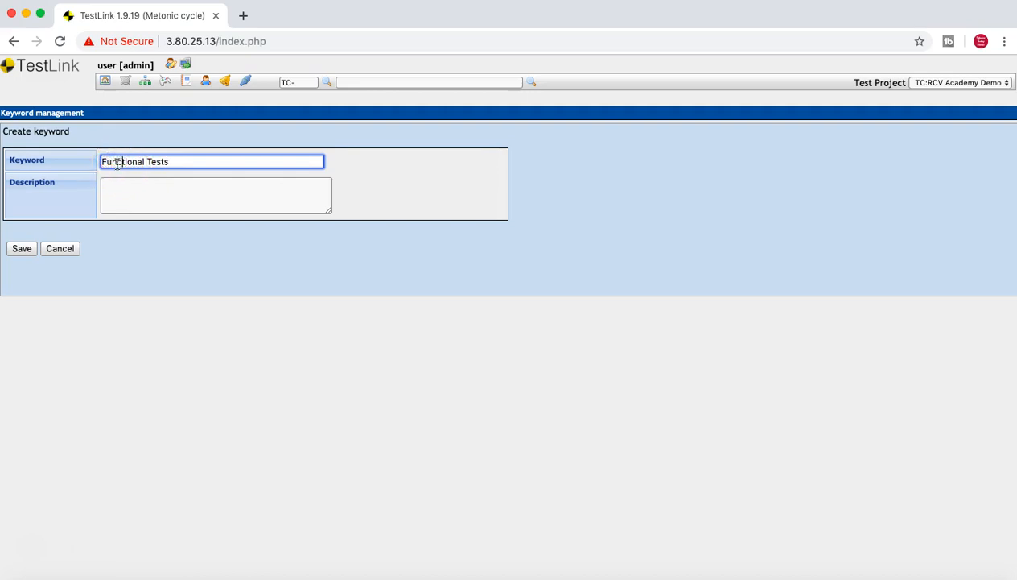
pyautogui.moveTo(176, 161); pyautogui.dragTo(76, 167)
pyautogui.press('super+c')
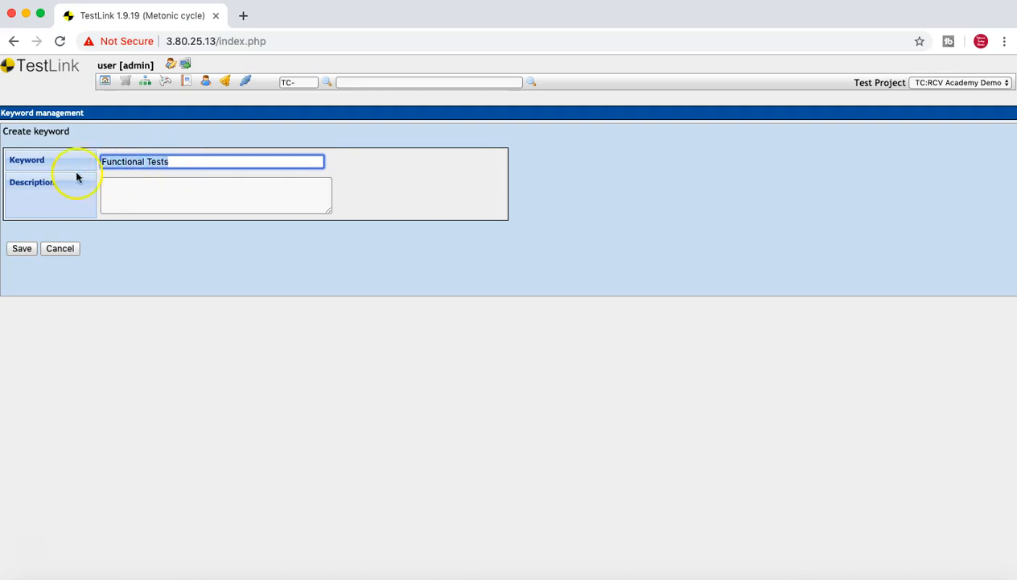
pyautogui.click(17, 250)
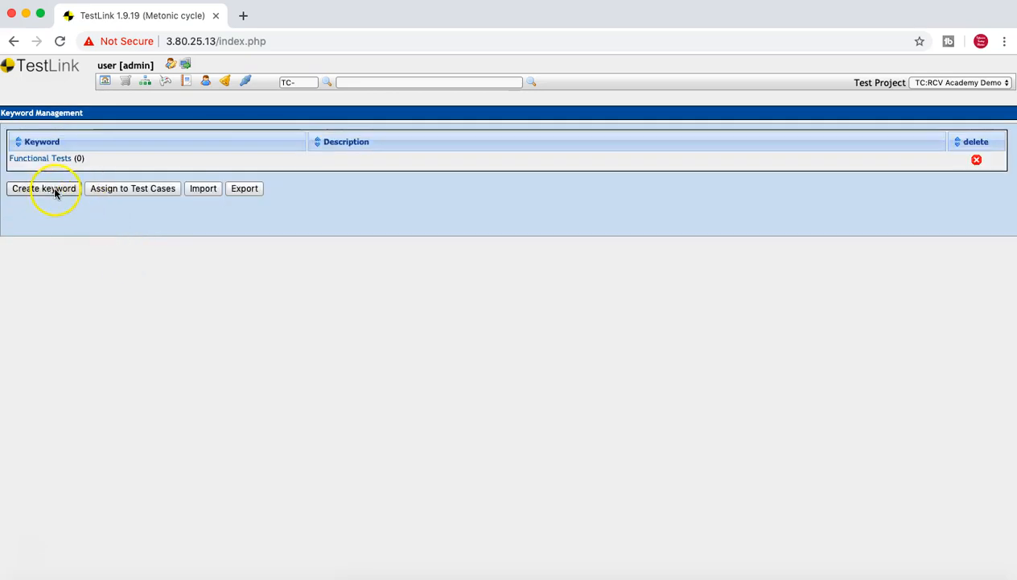
# - Create and save a second keyword named "Non Functional Tests"
pyautogui.click(53, 192)
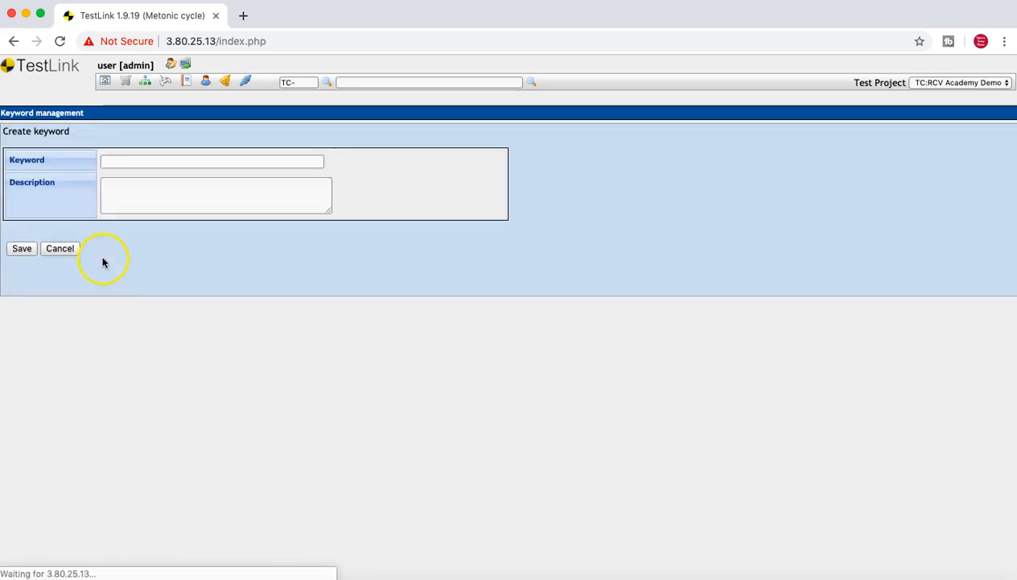
pyautogui.click(114, 160)
pyautogui.press('Down')
pyautogui.press('Return')
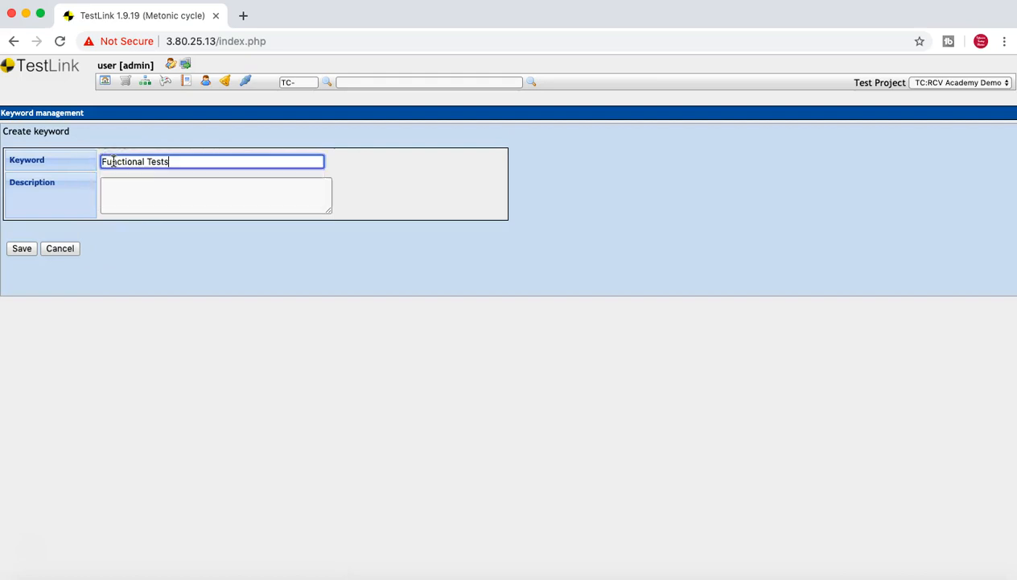
pyautogui.click(103, 162)
pyautogui.write('Non')
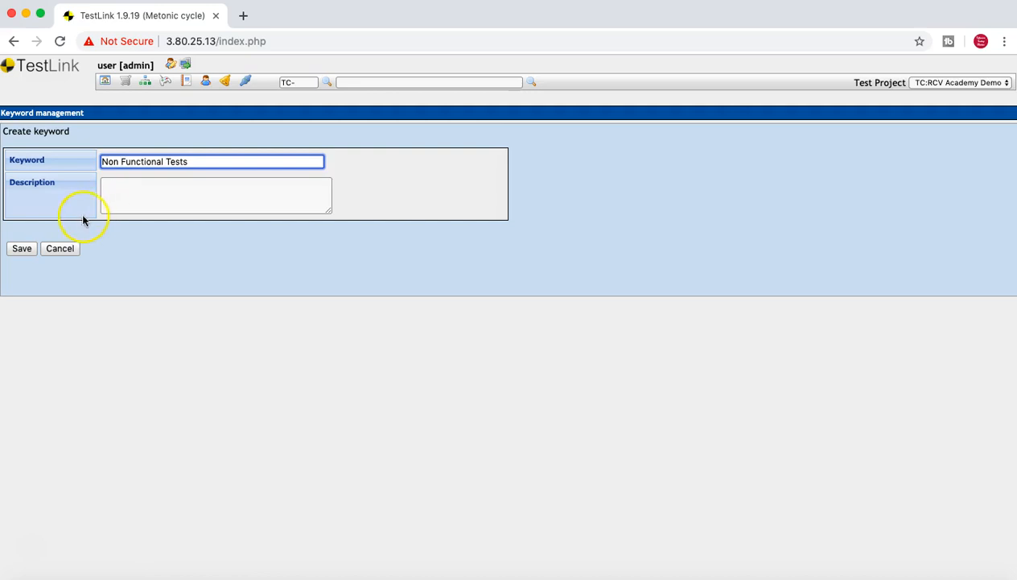
pyautogui.click(21, 249)
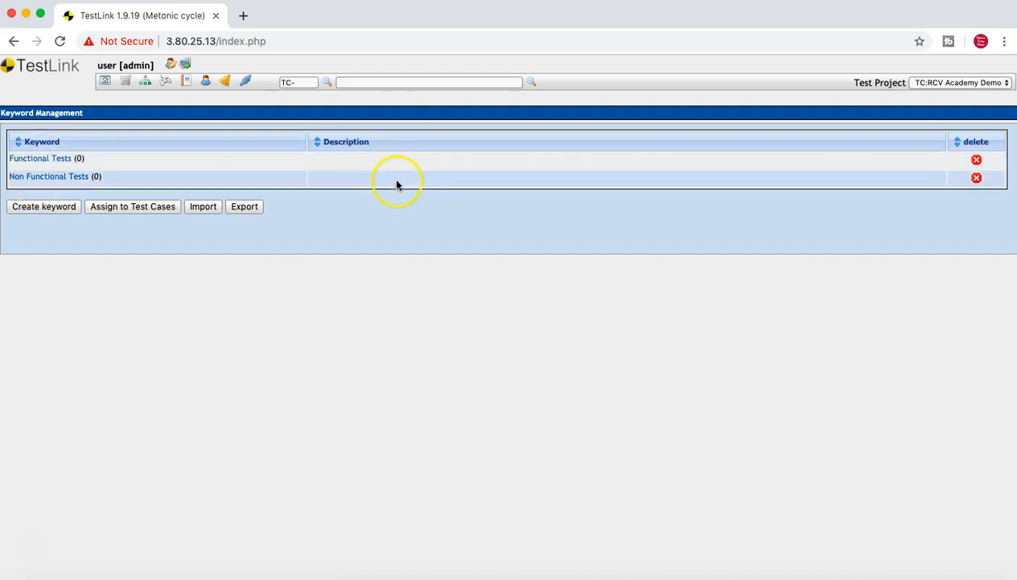
# - Set the description of the Functional Tests keyword to "Functional Tests" and save it
pyautogui.click(59, 159)
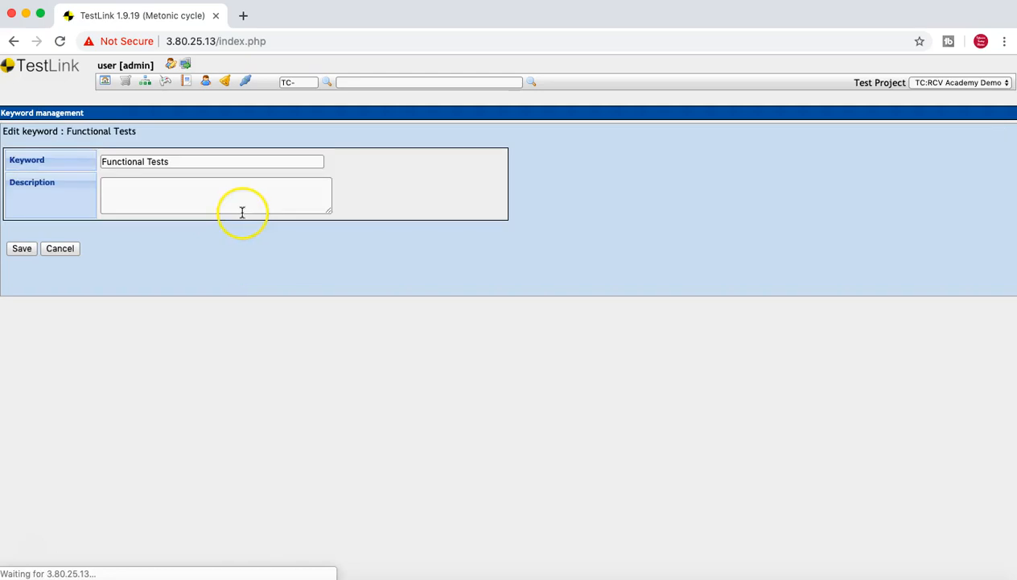
pyautogui.click(127, 200)
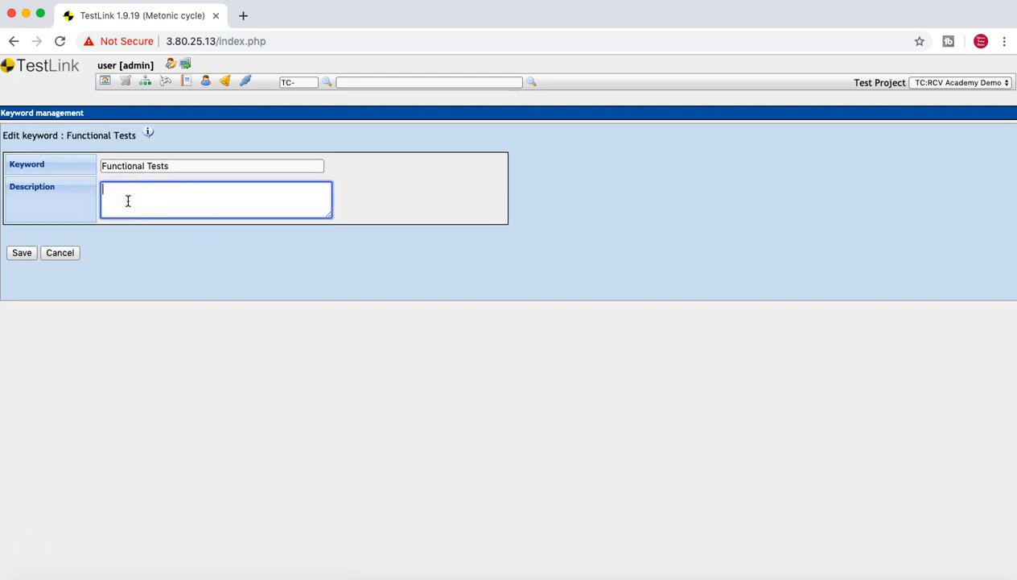
pyautogui.press('super+v')
pyautogui.moveTo(173, 192); pyautogui.dragTo(142, 191)
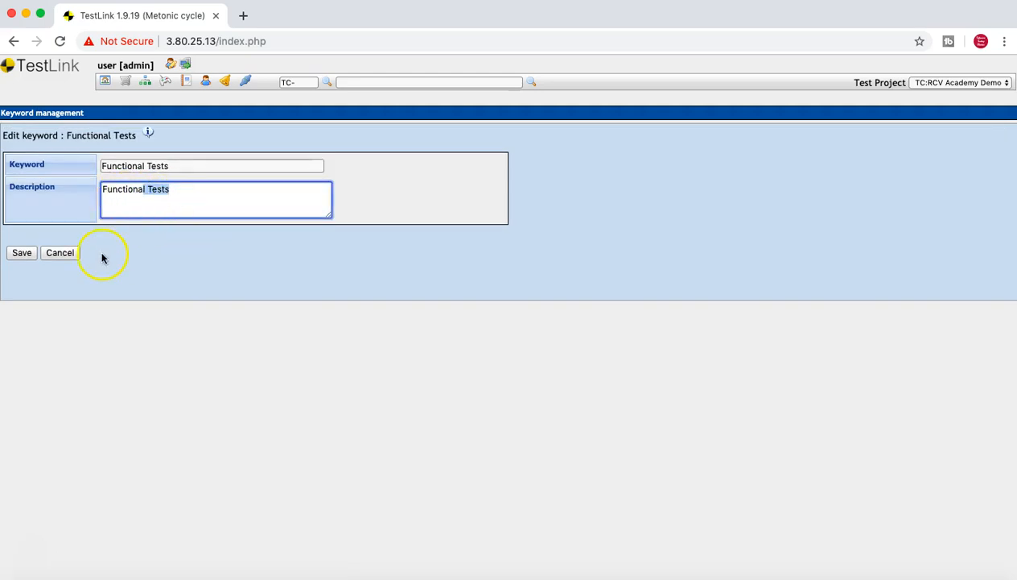
pyautogui.click(22, 252)
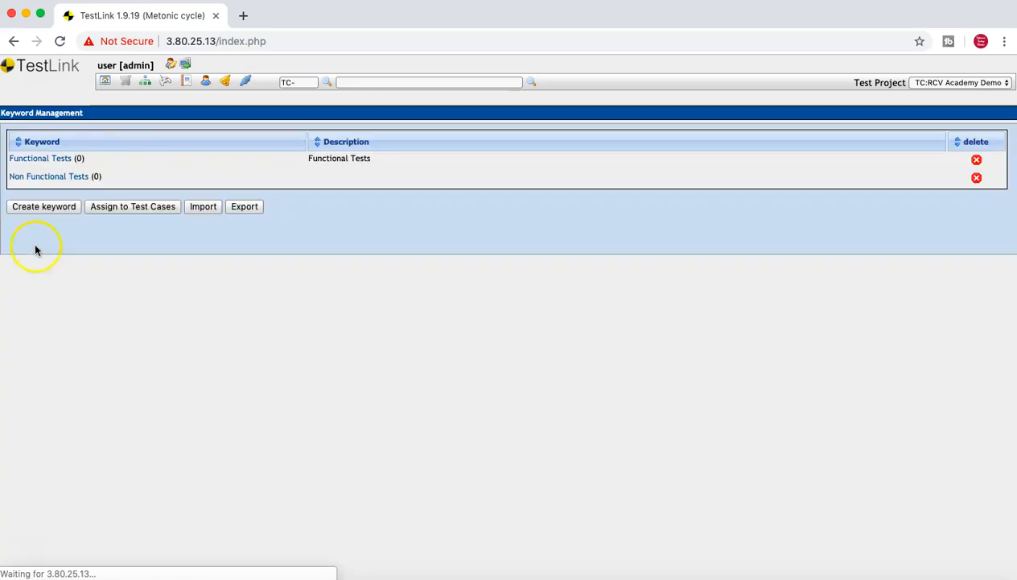
# - Set the description of the Non Functional Tests keyword to "Non Functional Tests" and save it
pyautogui.click(77, 176)
pyautogui.click(118, 194)
pyautogui.press('super+v')
pyautogui.click(103, 189)
pyautogui.write('Non')
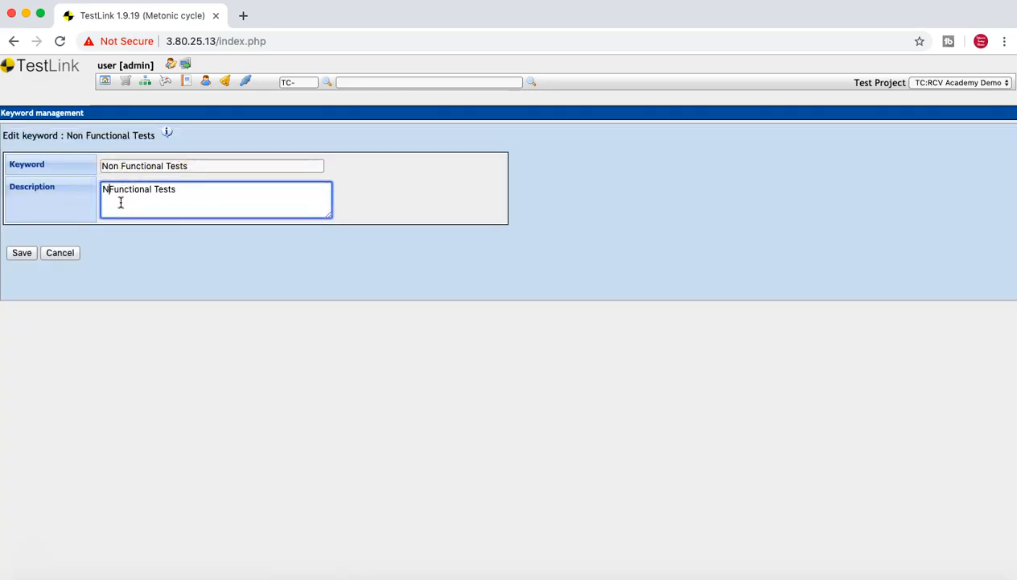
pyautogui.click(116, 198)
pyautogui.click(125, 296)
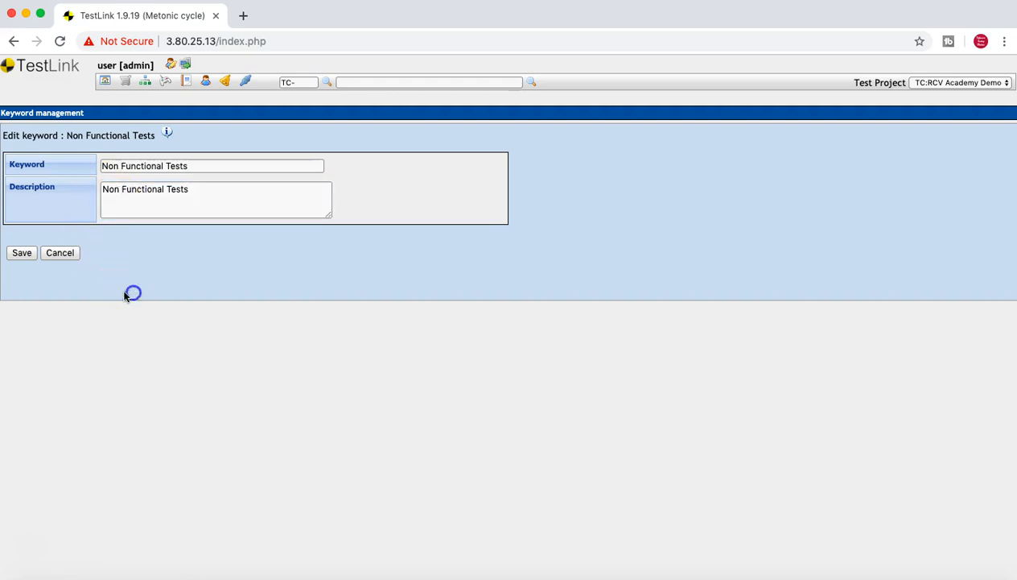
pyautogui.click(22, 254)
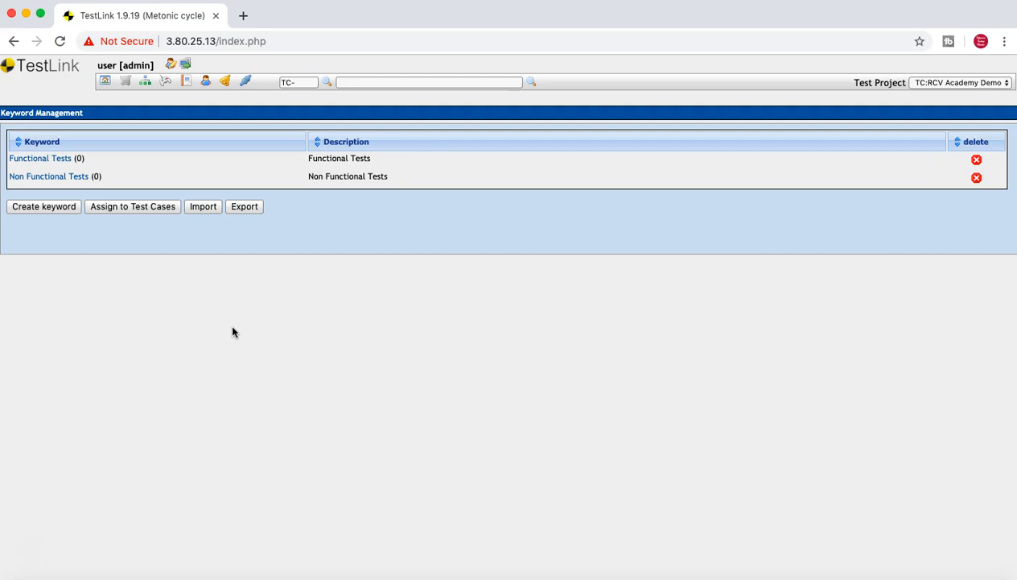
# - Open keyword assignment to test cases, expand the Checkout suite, and view the keyword lists of TC-21 and TC-22
pyautogui.click(144, 208)
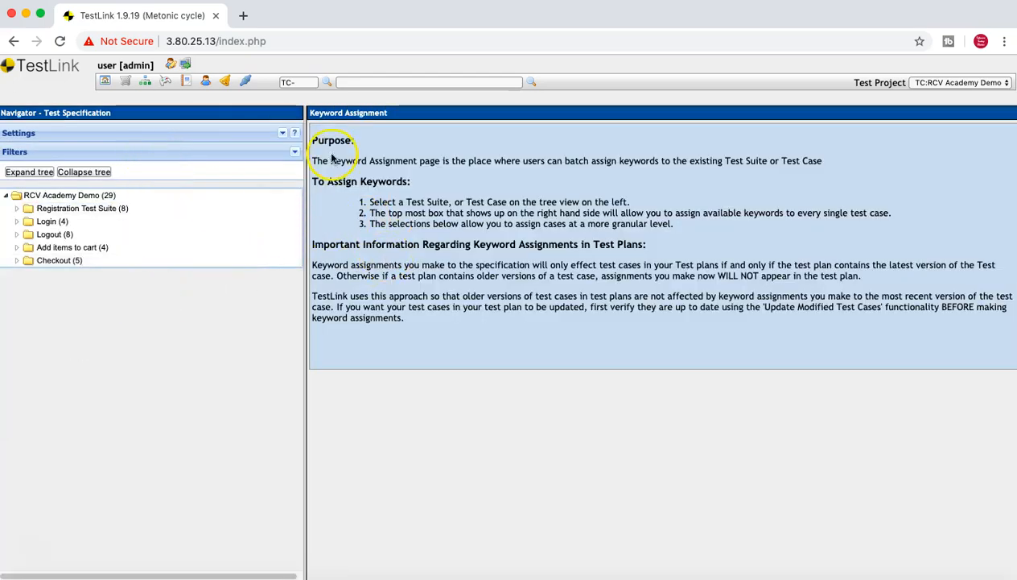
pyautogui.click(18, 262)
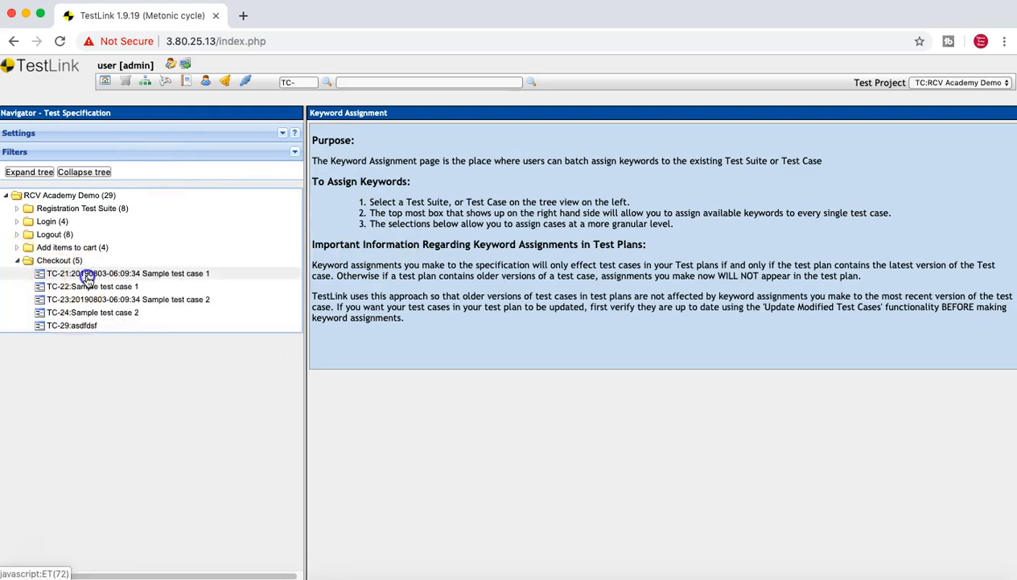
pyautogui.click(83, 272)
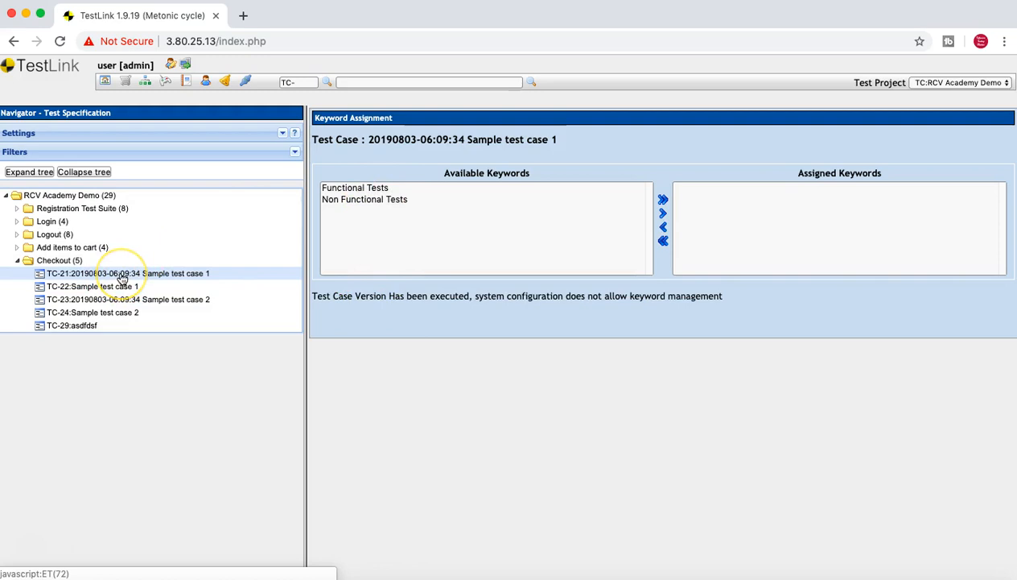
pyautogui.click(80, 287)
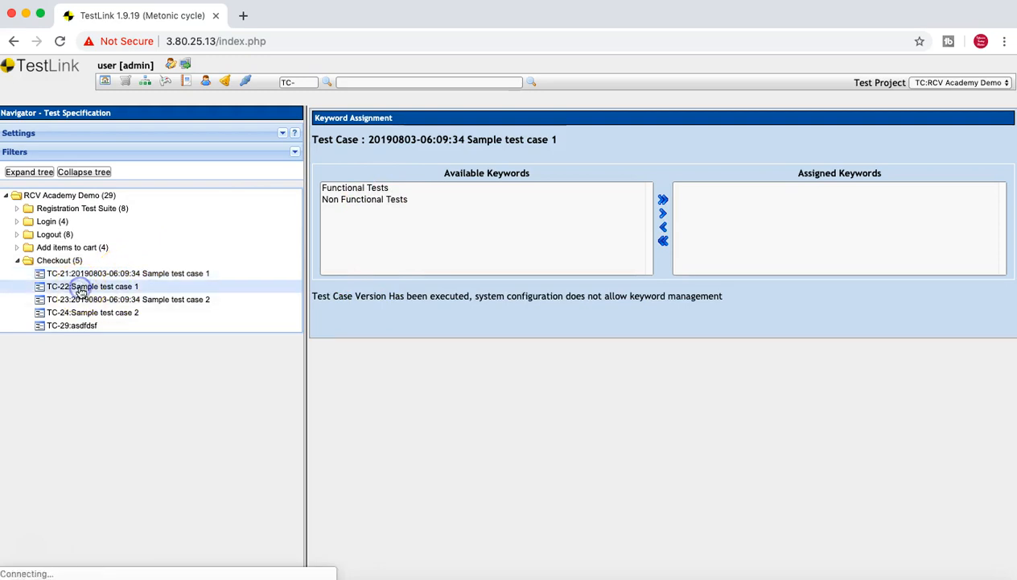
# - Try to assign the Functional Tests keyword to test case TC-21 in the Checkout suite
pyautogui.click(91, 274)
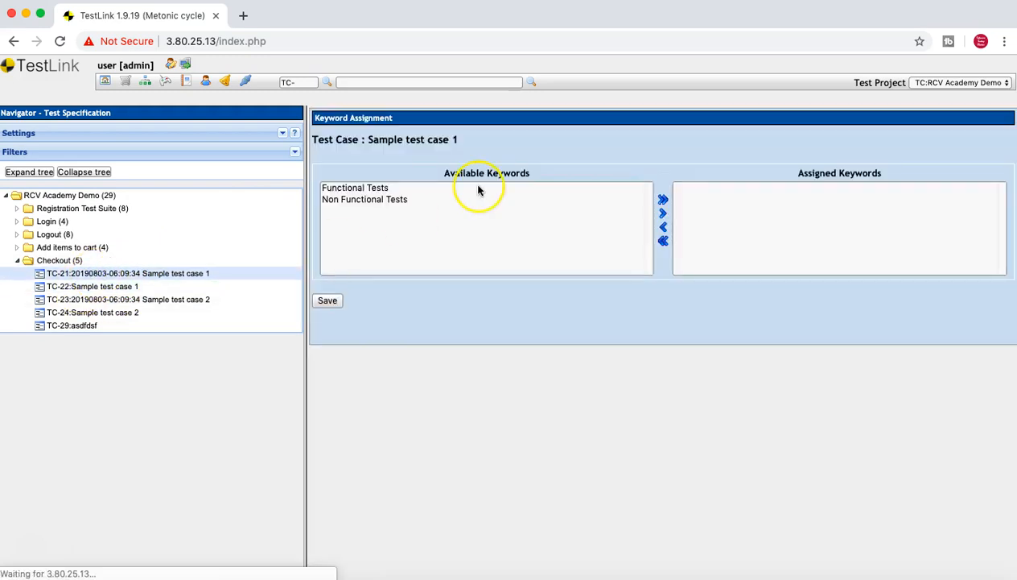
pyautogui.click(371, 188)
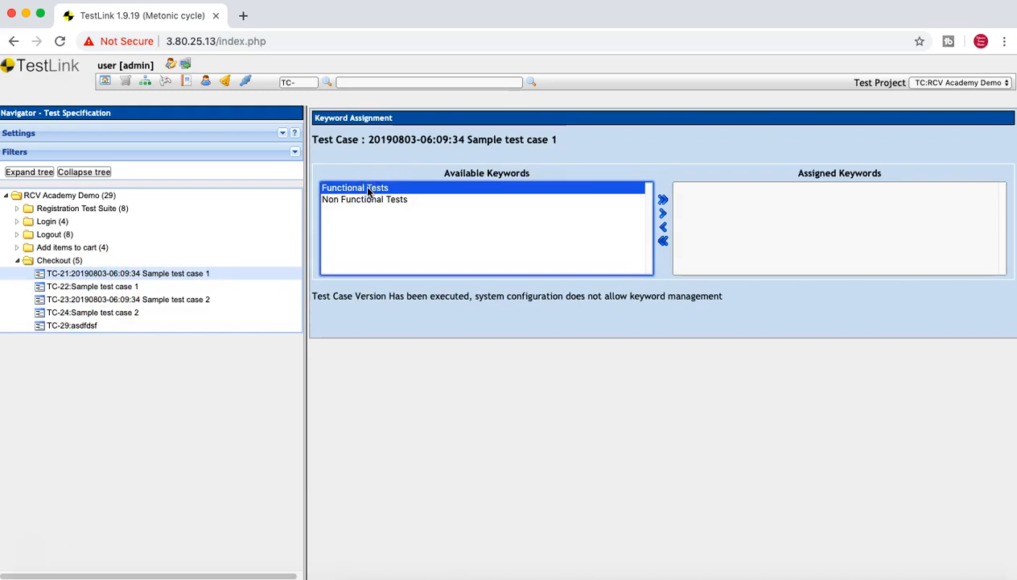
pyautogui.click(664, 215)
pyautogui.click(664, 216)
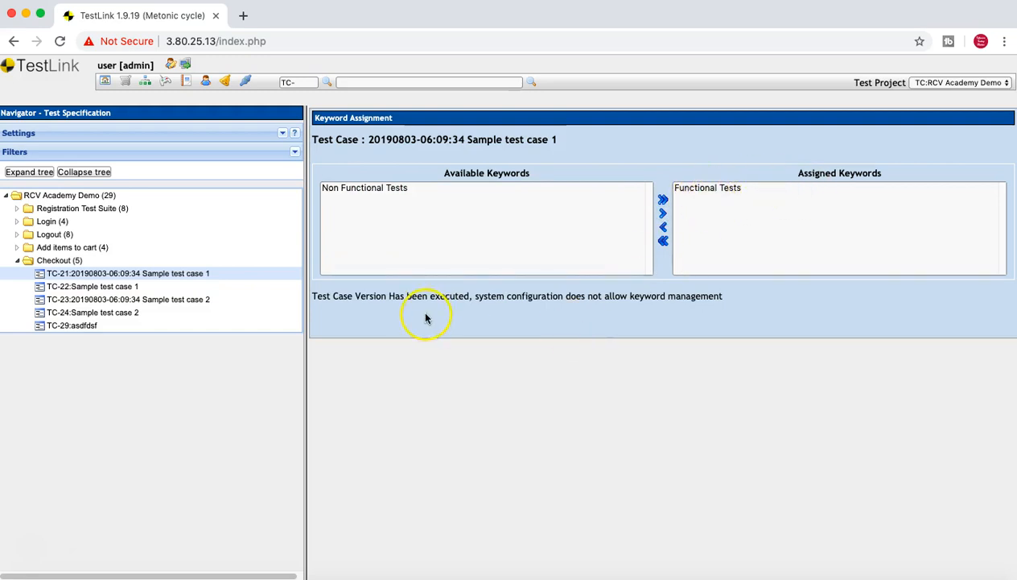
# - Assign the Functional Tests keyword to TC-22 Sample test case 1 and save the assignment
pyautogui.click(121, 287)
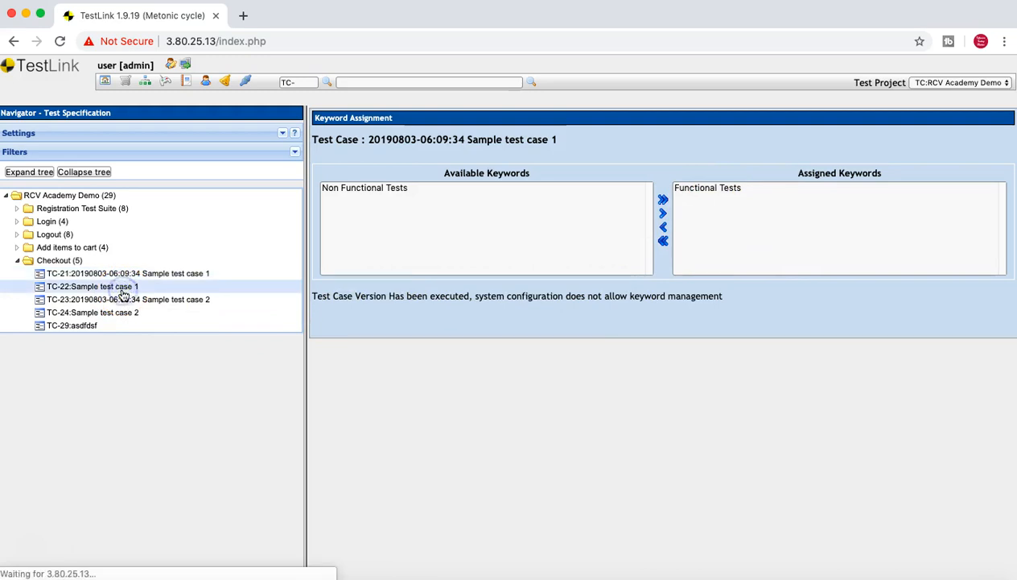
pyautogui.click(386, 188)
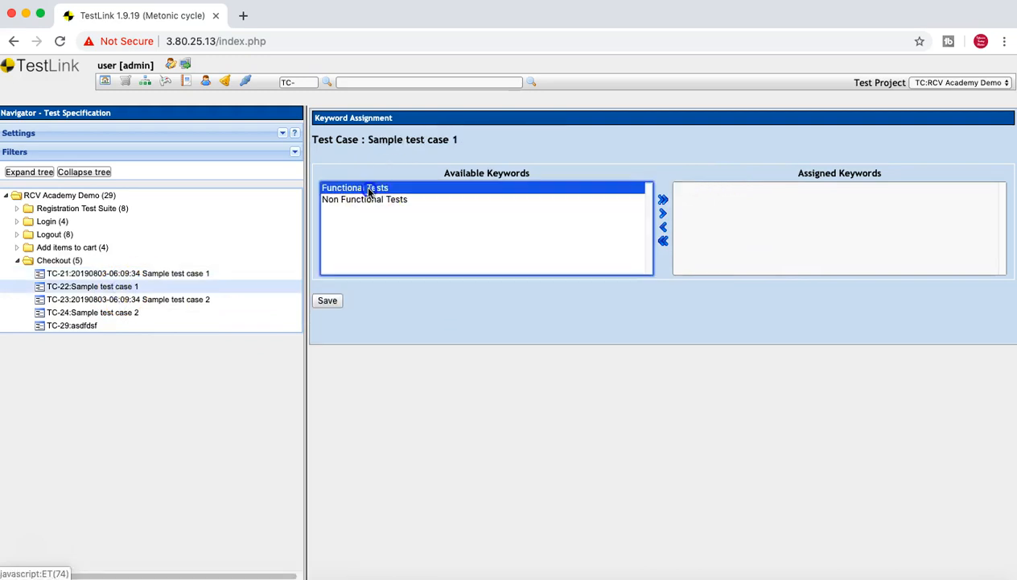
pyautogui.click(662, 213)
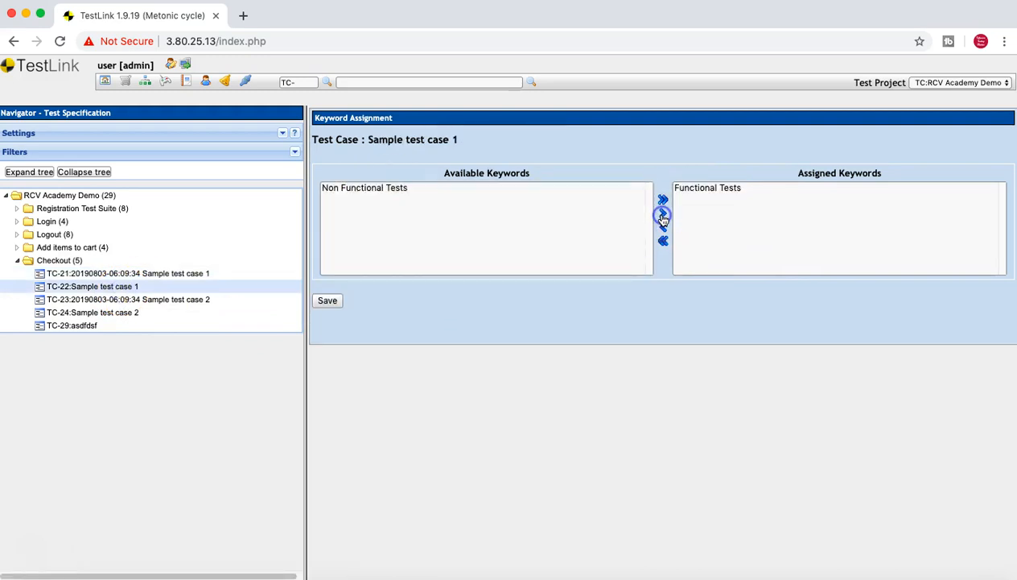
pyautogui.click(326, 302)
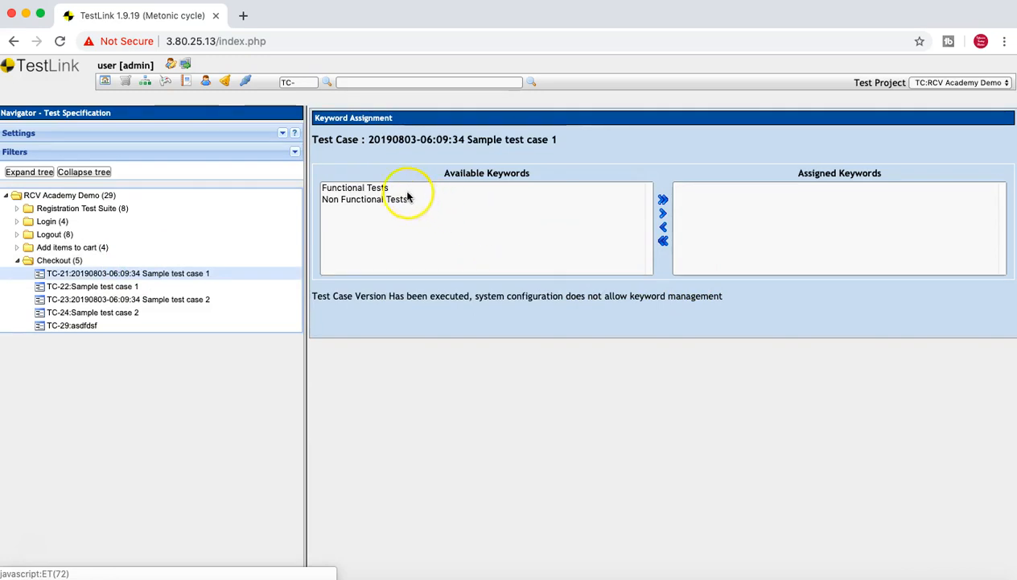
# - Return to TC-21, try again to assign Functional Tests, and read the notice below its keyword lists
pyautogui.click(407, 189)
pyautogui.click(664, 213)
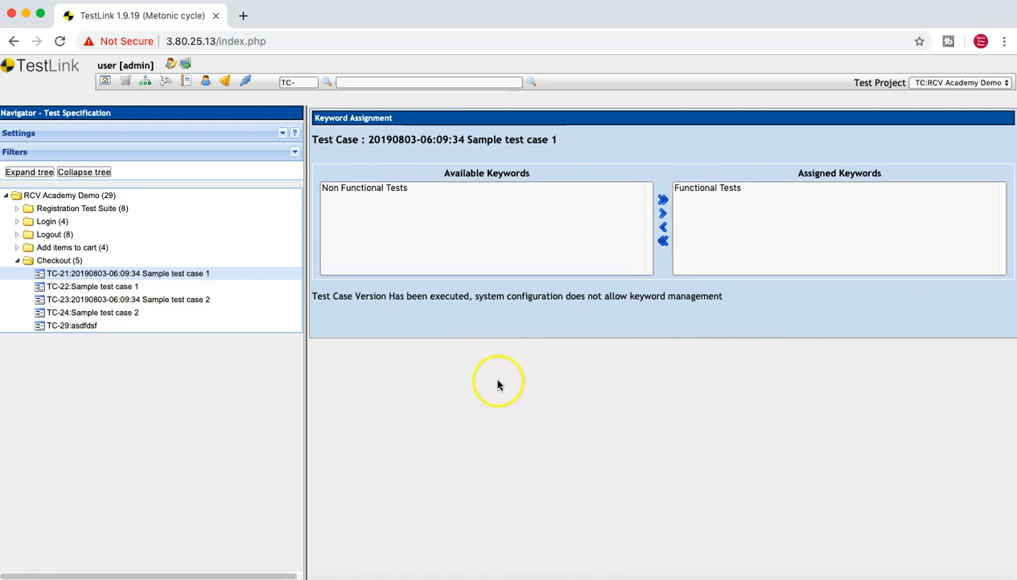
pyautogui.moveTo(586, 298); pyautogui.dragTo(437, 299)
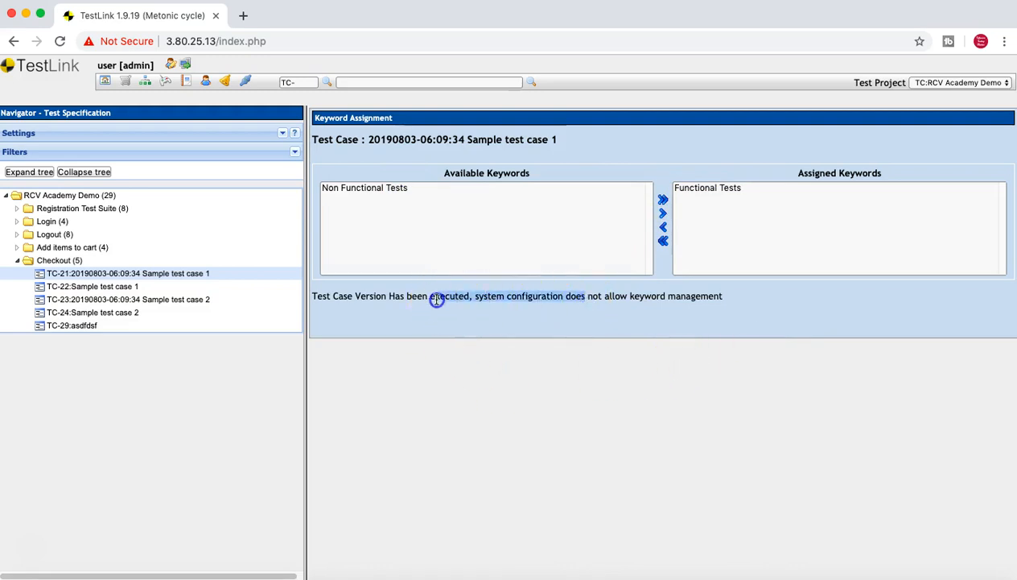
pyautogui.moveTo(313, 297); pyautogui.dragTo(737, 298)
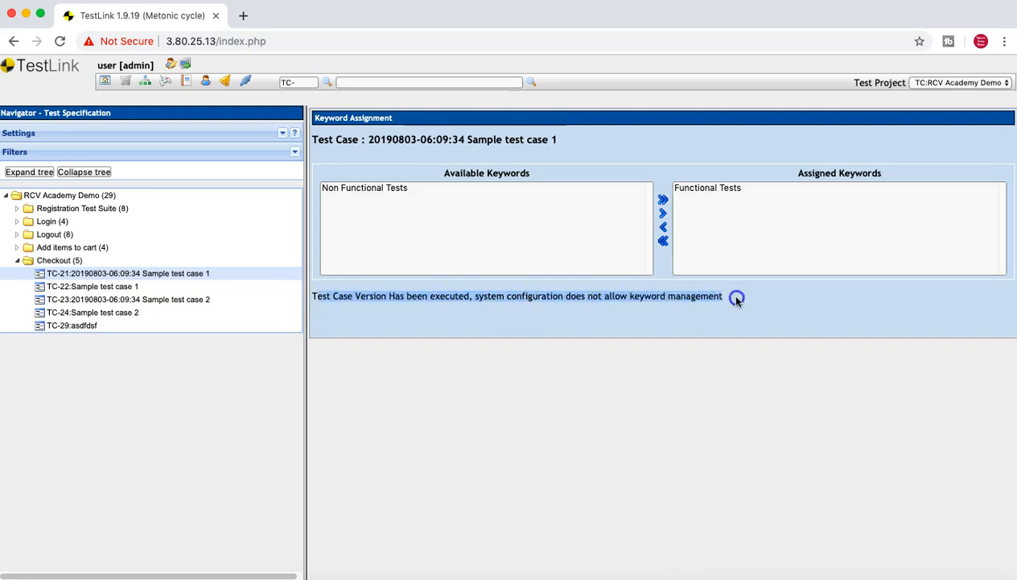
pyautogui.click(736, 298)
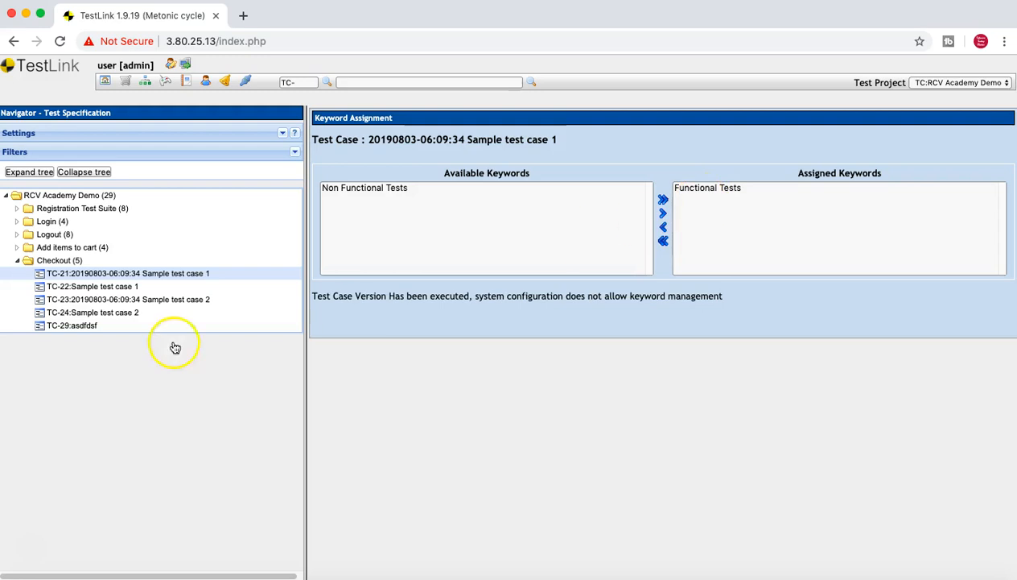
# - Assign the Functional Tests keyword to TC-23 Sample test case 2 in the Checkout suite and save the assignment
pyautogui.click(117, 300)
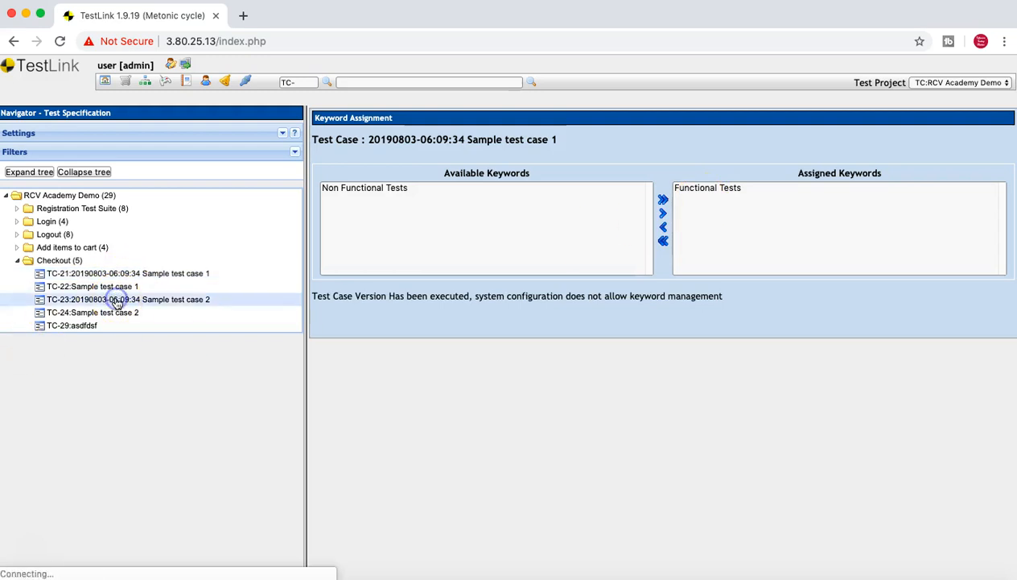
pyautogui.click(383, 191)
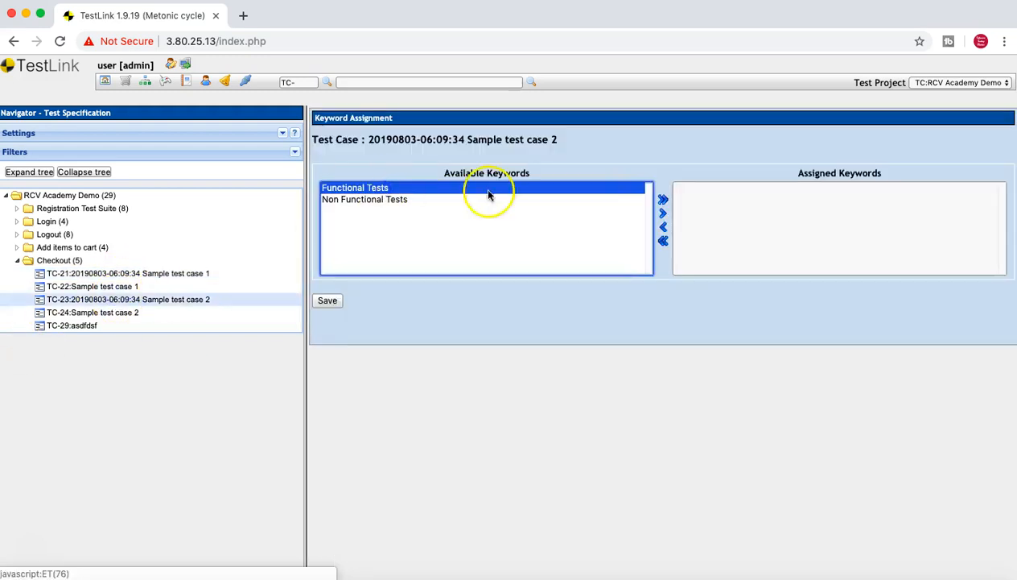
pyautogui.click(663, 212)
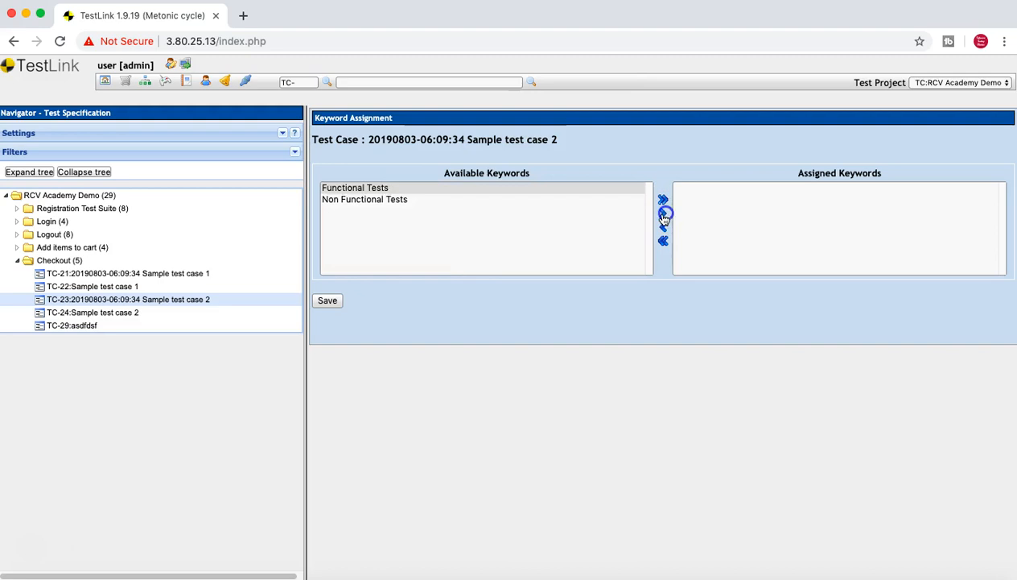
pyautogui.click(326, 304)
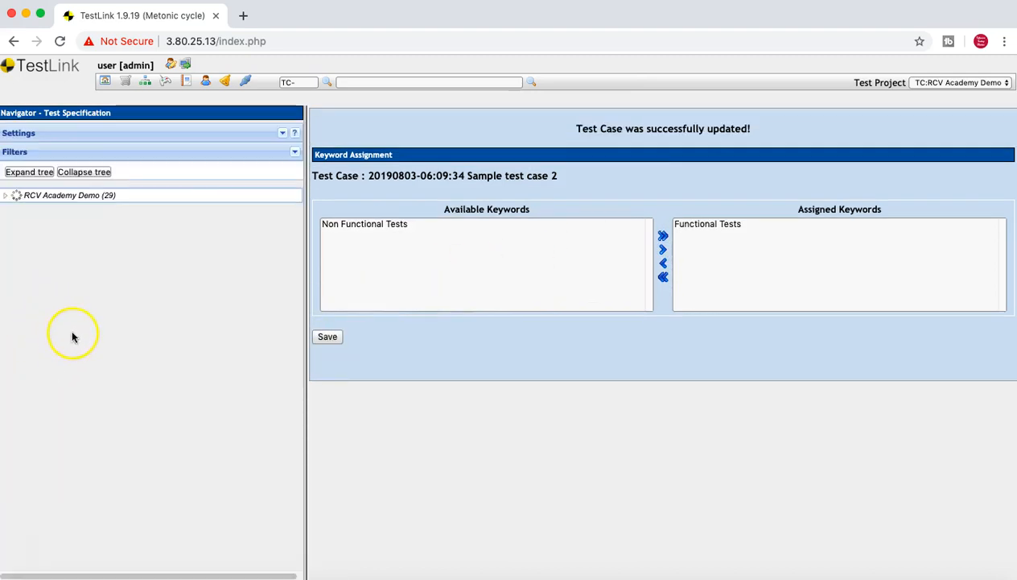
# - Assign the Non Functional Tests keyword to TC-24 Sample test case 2 and save the assignment
pyautogui.click(77, 313)
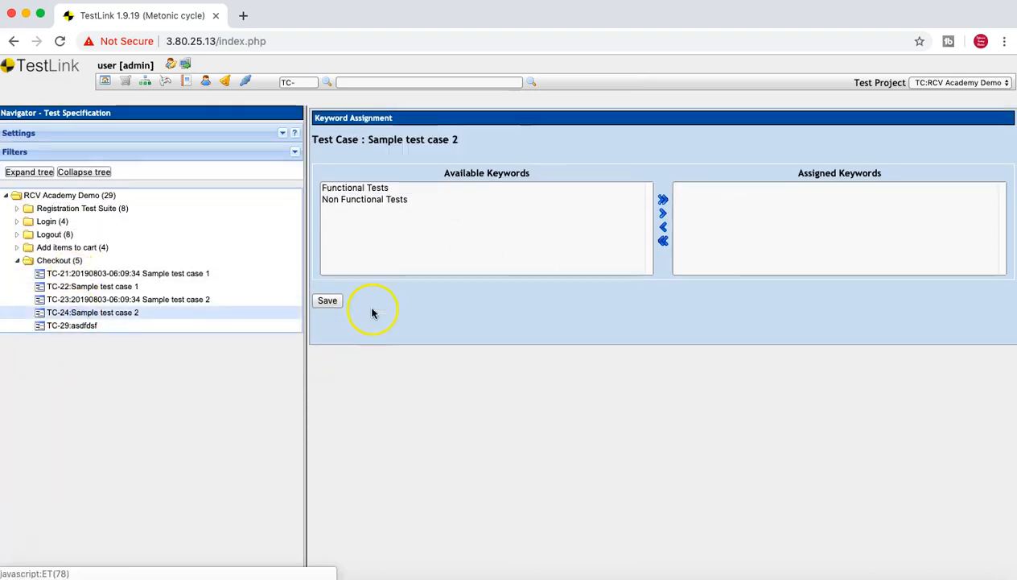
pyautogui.click(372, 200)
pyautogui.click(663, 214)
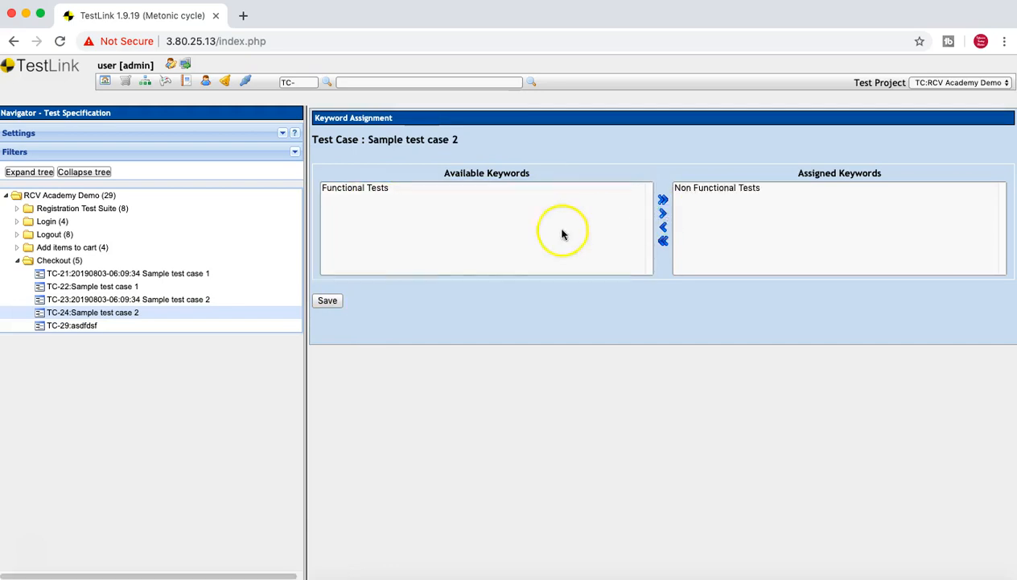
pyautogui.click(327, 300)
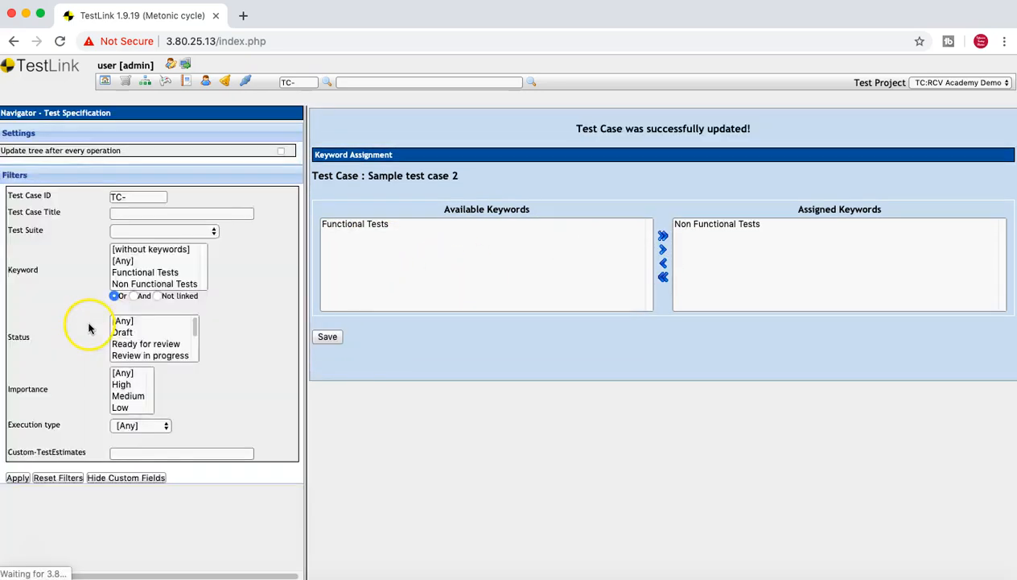
# - Assign the Non Functional Tests keyword to test case TC-29 asdfdsf and save the assignment
pyautogui.click(84, 329)
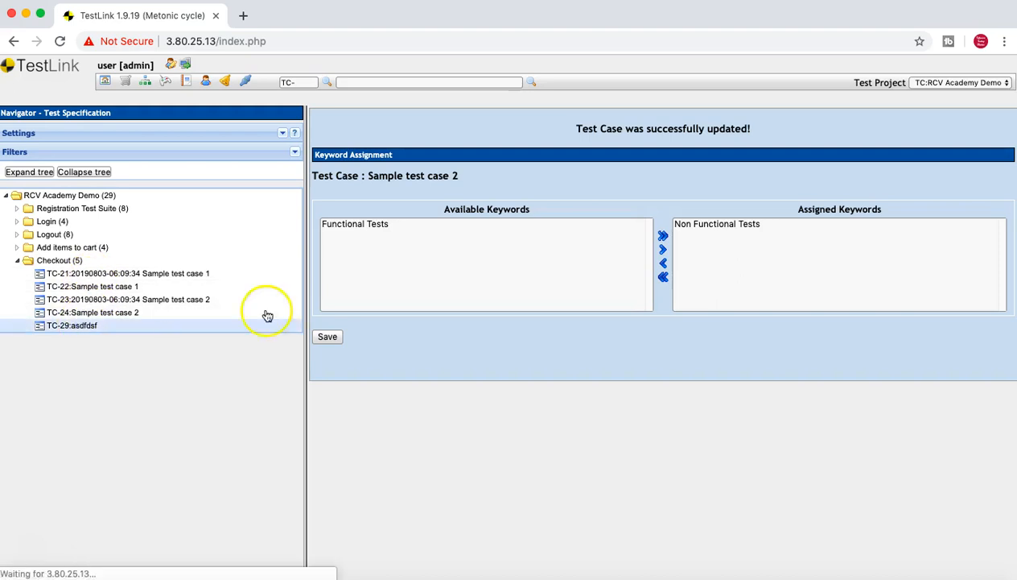
pyautogui.click(386, 200)
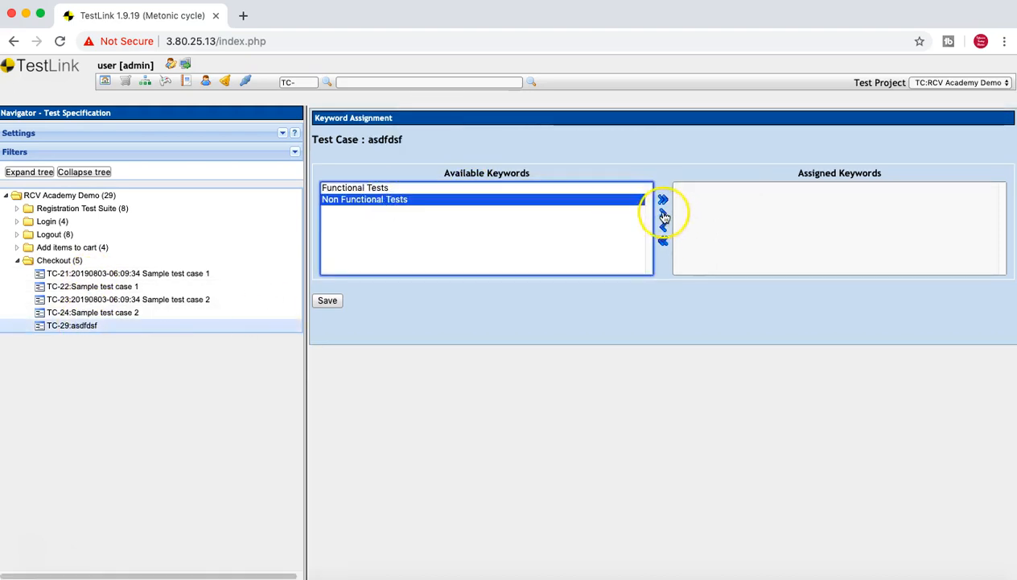
pyautogui.click(663, 212)
pyautogui.click(328, 302)
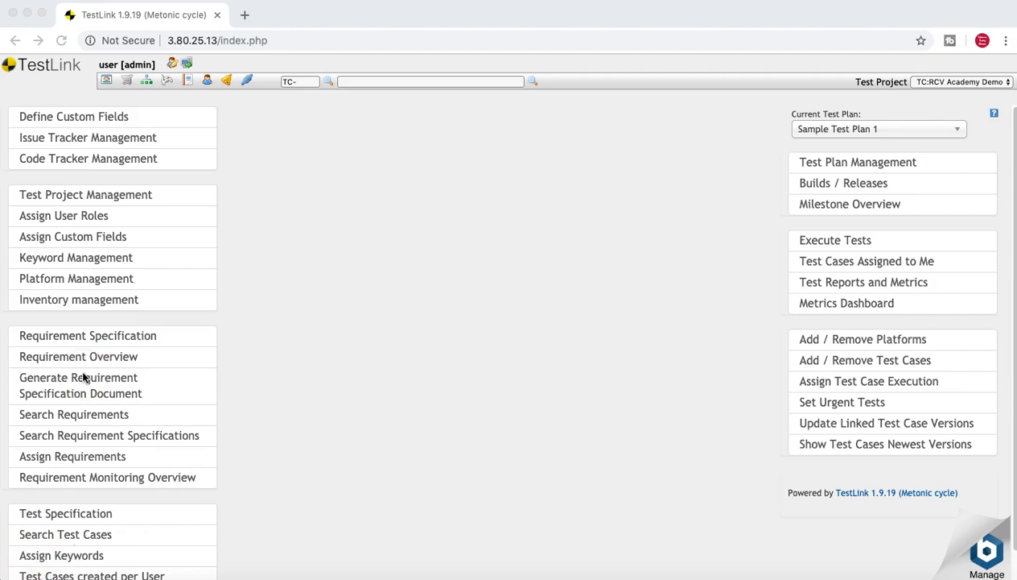
# - Filter the test specification tree by the Functional Tests keyword and open TC-22 Sample test case 1 from the filtered tree
pyautogui.click(72, 517)
pyautogui.click(64, 518)
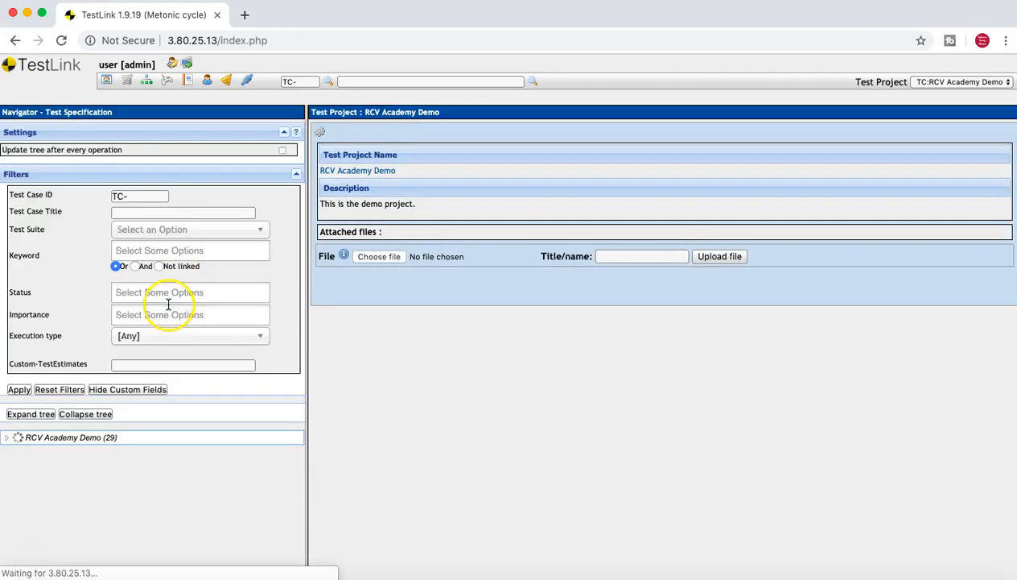
pyautogui.click(137, 251)
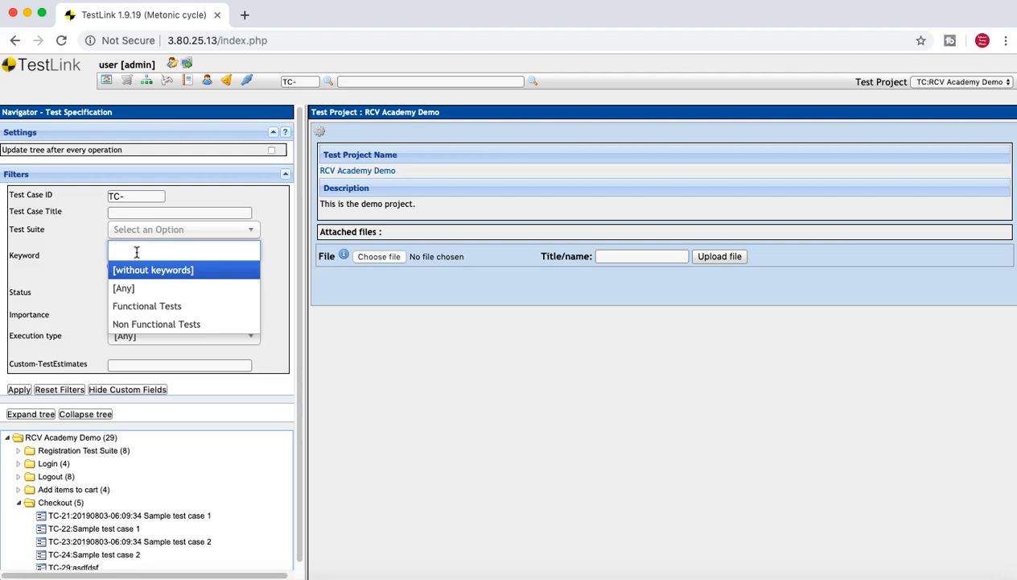
pyautogui.click(149, 306)
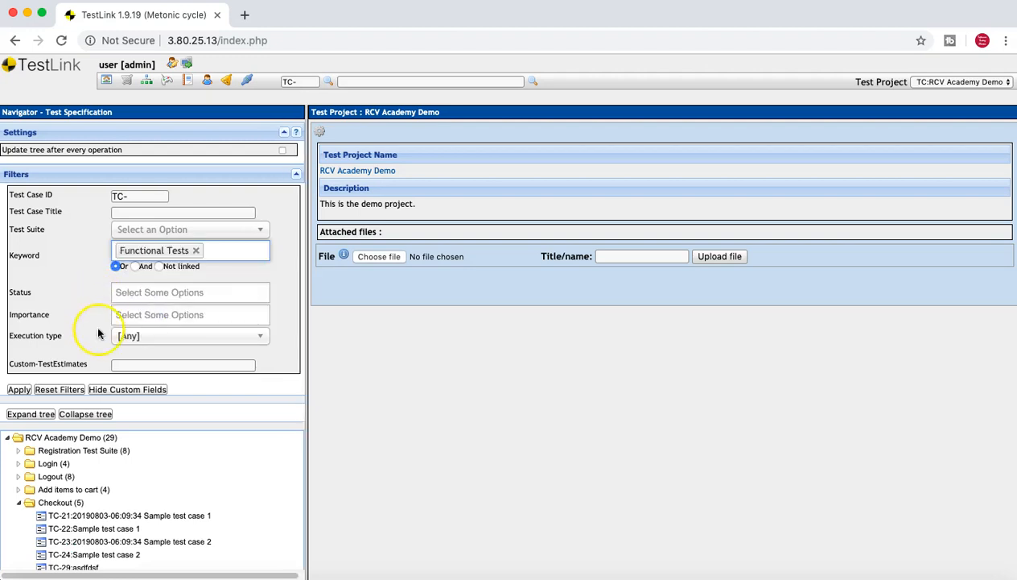
pyautogui.click(18, 390)
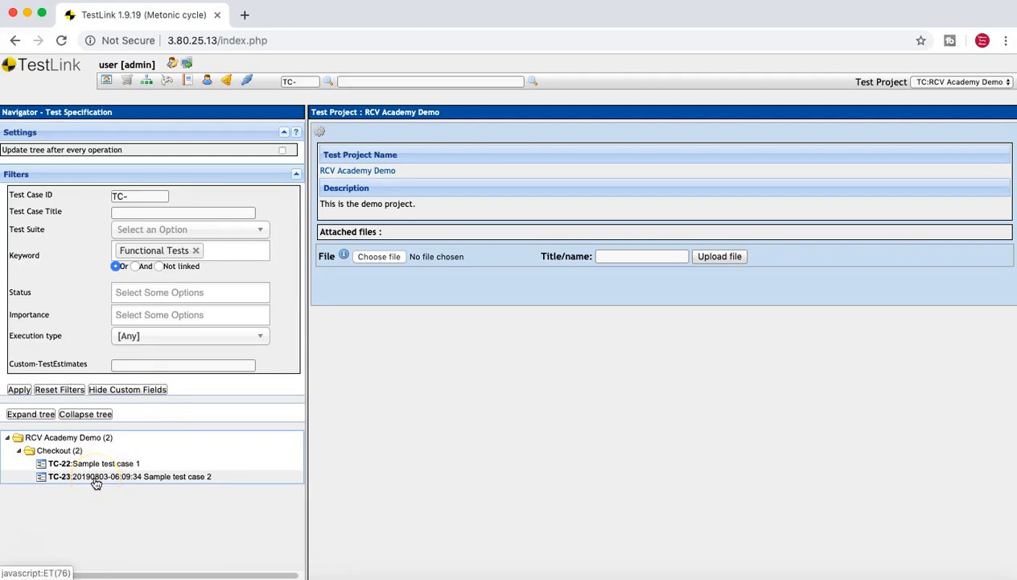
pyautogui.click(91, 465)
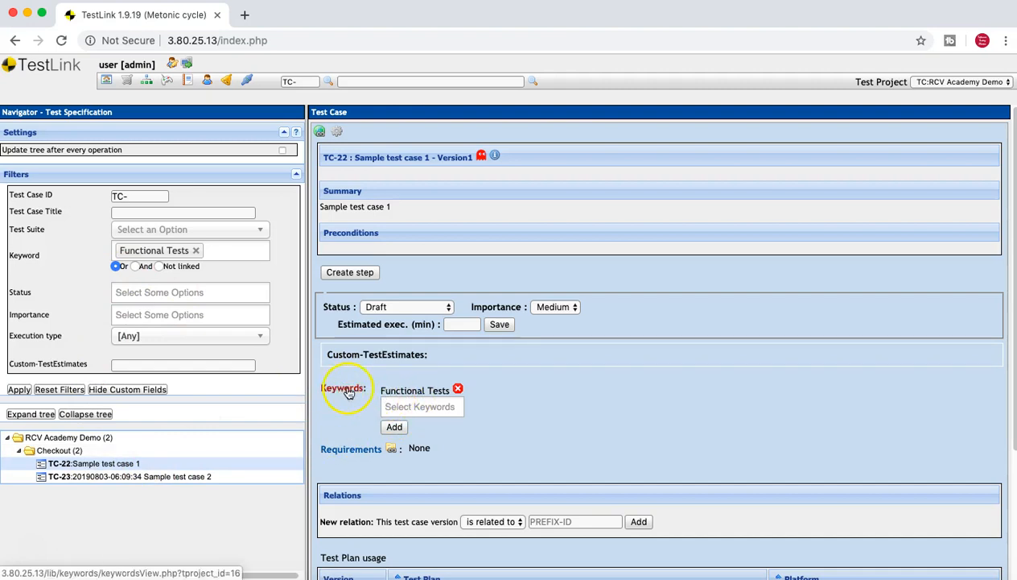
# - Try selecting Non Functional Tests as an additional keyword for TC-22, and discard the selection without adding it
pyautogui.click(415, 407)
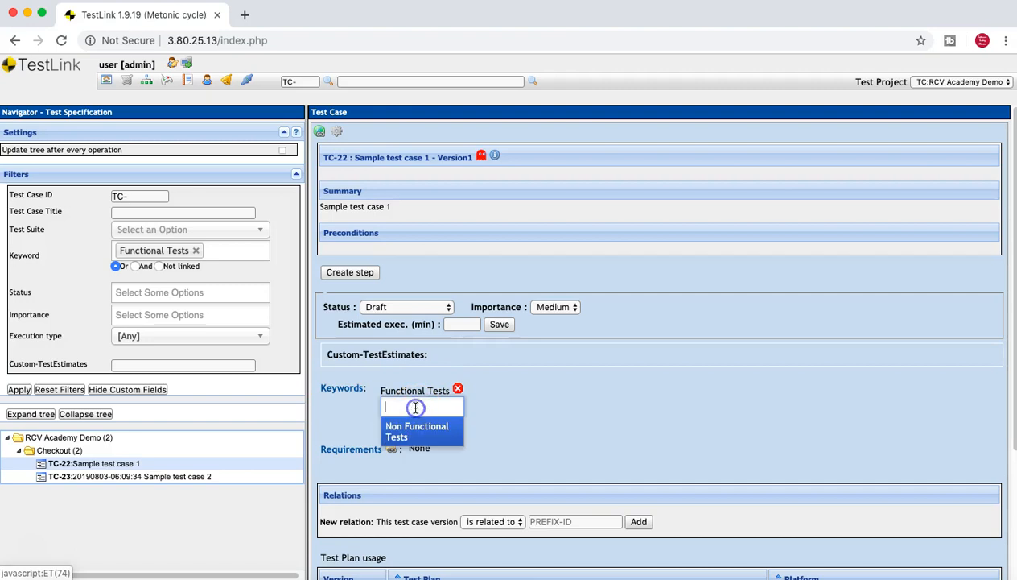
pyautogui.click(416, 432)
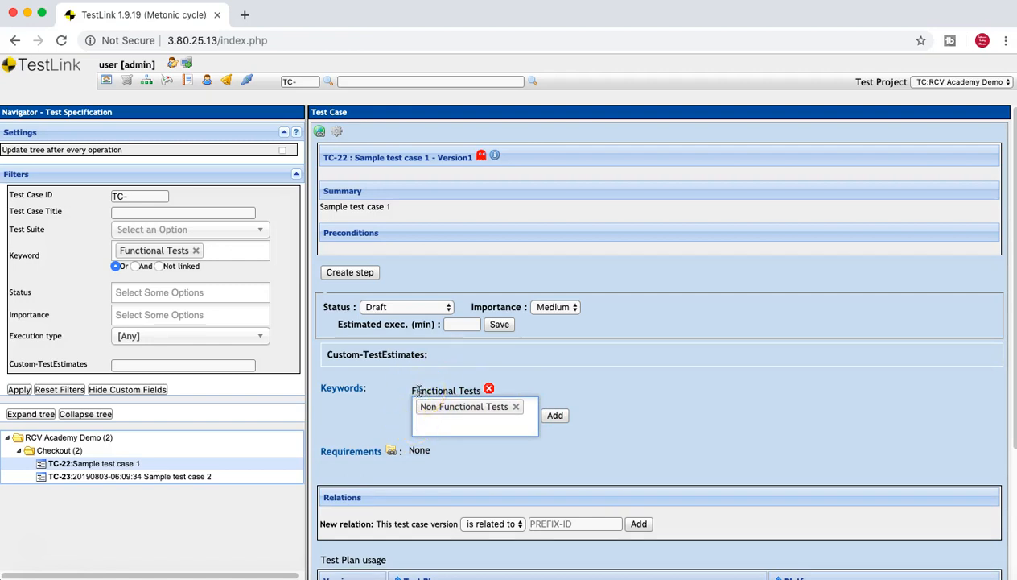
pyautogui.click(516, 407)
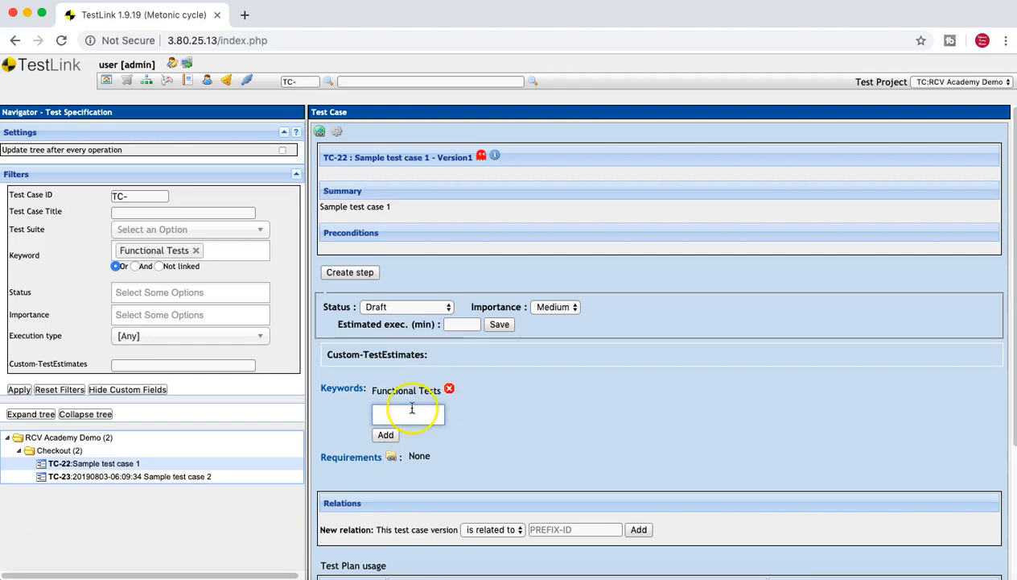
pyautogui.click(411, 412)
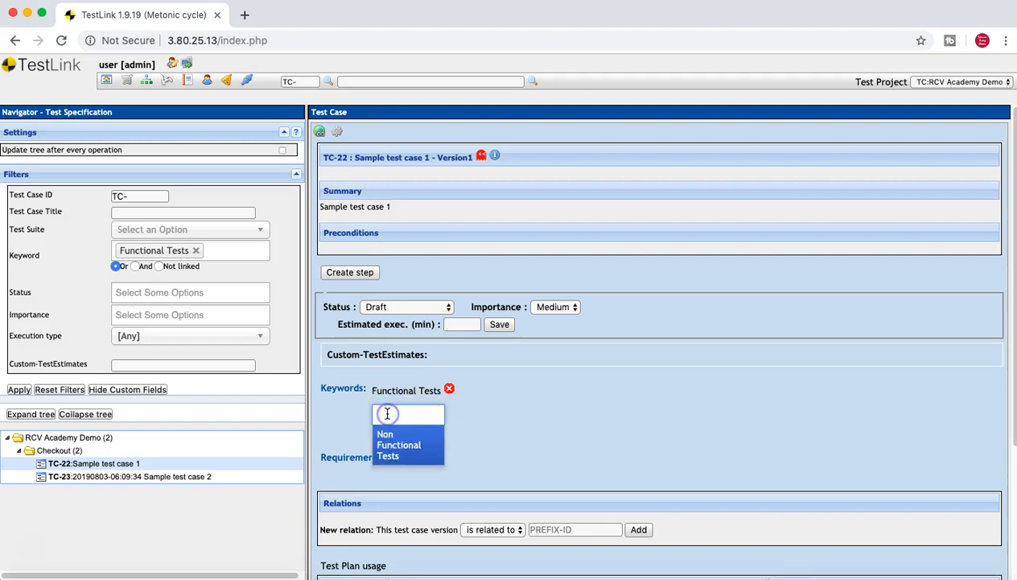
pyautogui.click(472, 414)
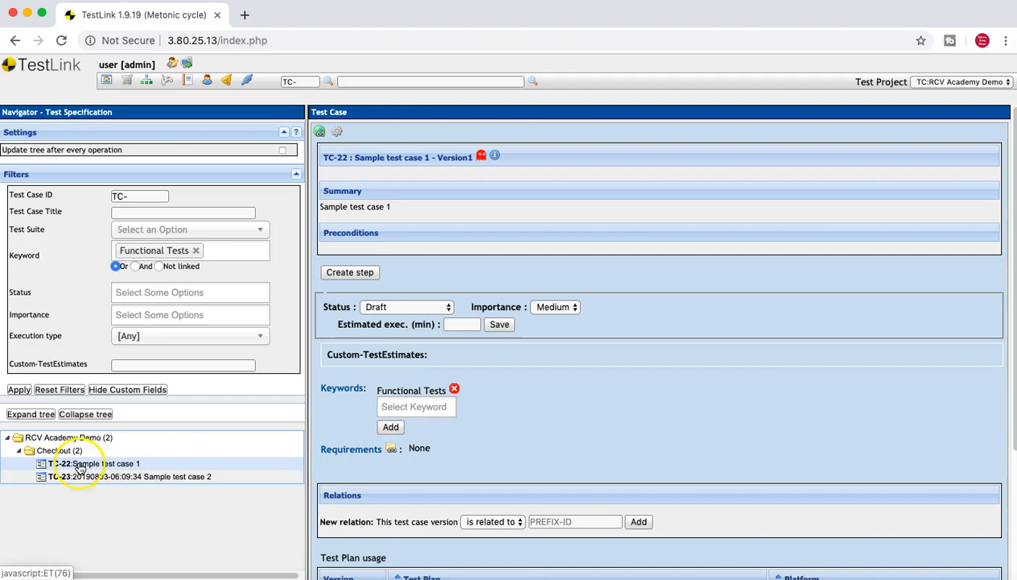
# - Filter the test specification tree by both the Functional Tests and Non Functional Tests keywords
pyautogui.click(195, 250)
pyautogui.click(188, 250)
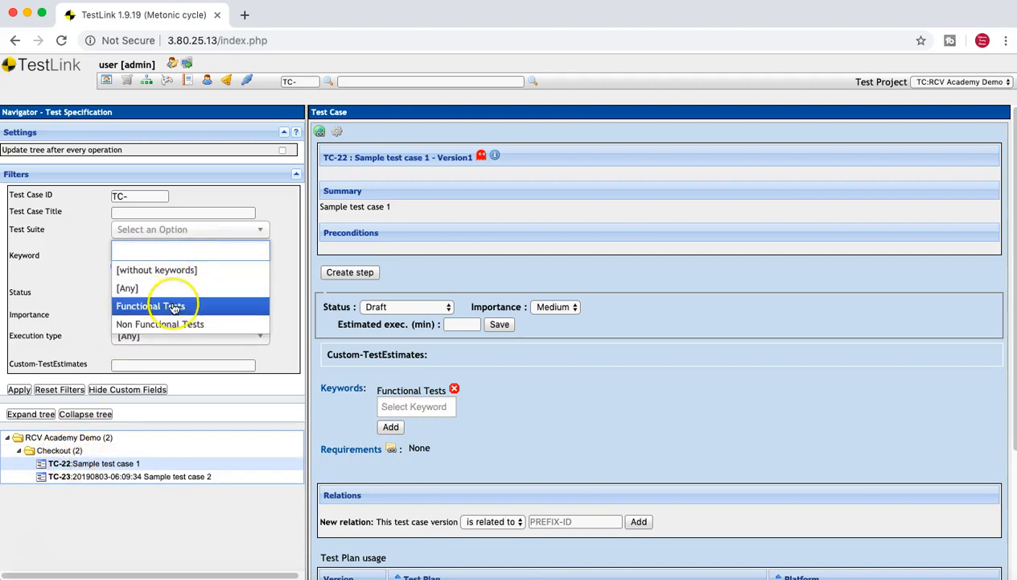
pyautogui.click(169, 305)
pyautogui.click(226, 256)
pyautogui.click(182, 323)
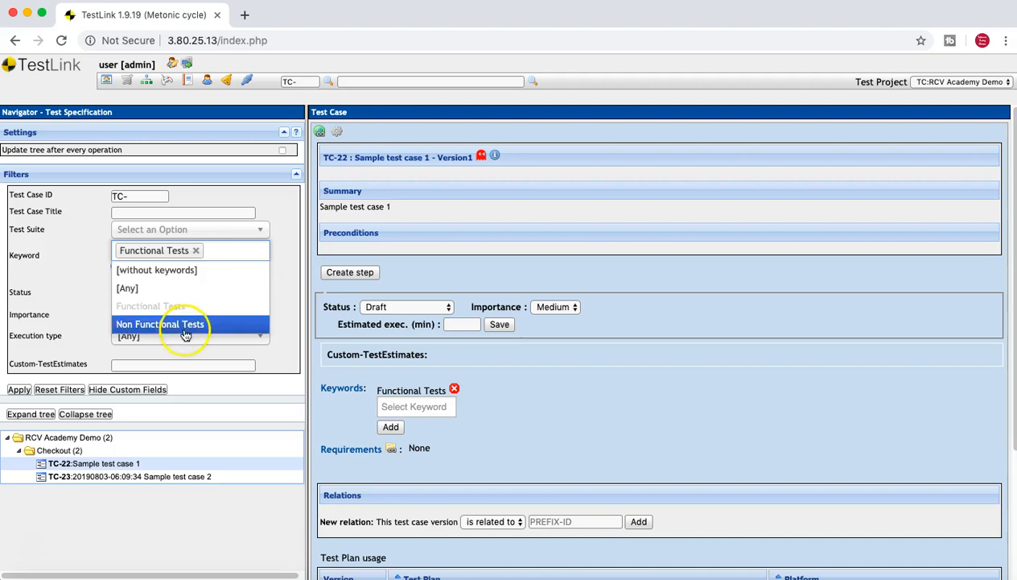
pyautogui.click(15, 415)
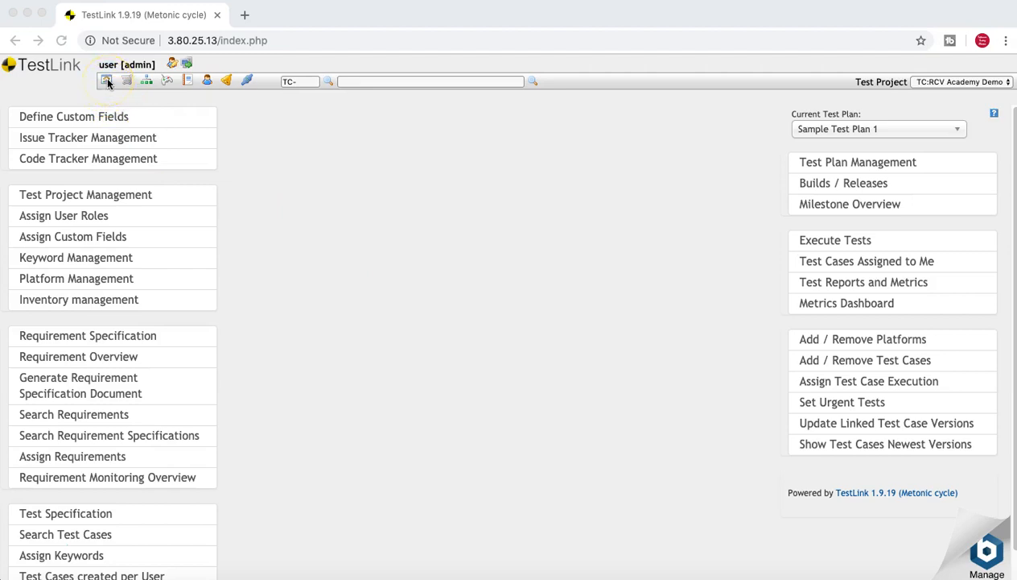
# - Review the project's keywords in Keyword Management and return to the home page
pyautogui.click(105, 78)
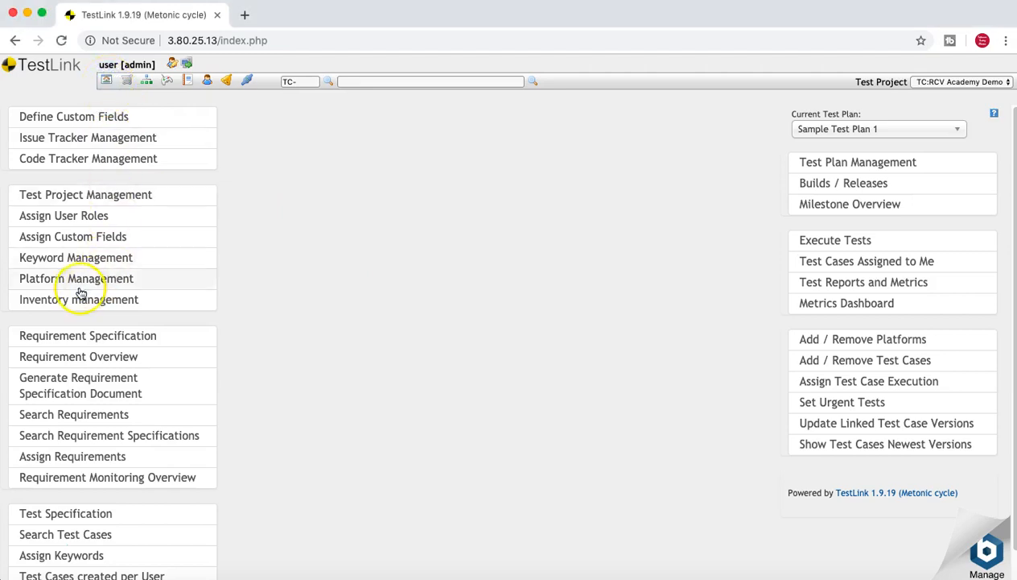
pyautogui.click(105, 80)
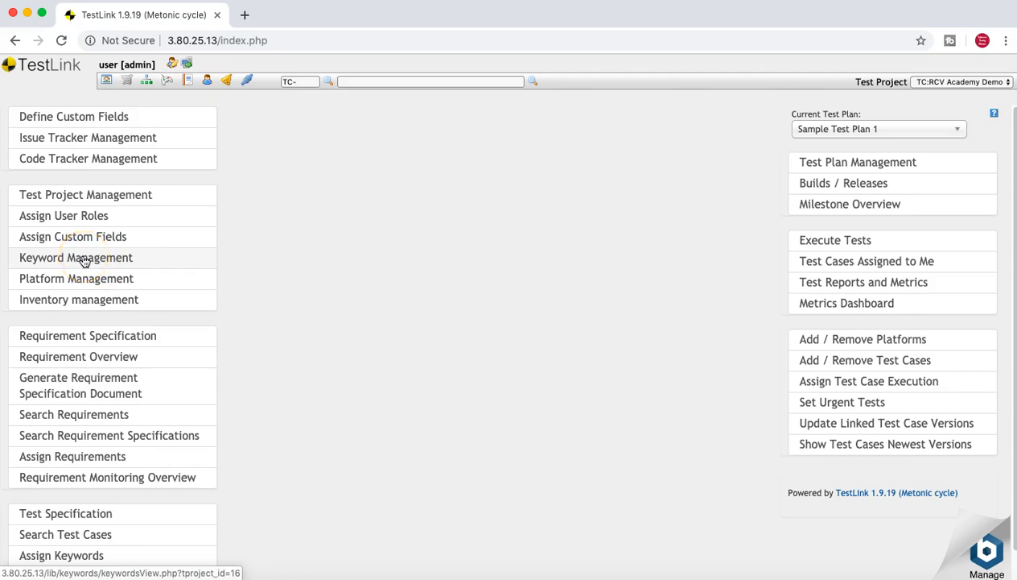
pyautogui.click(84, 259)
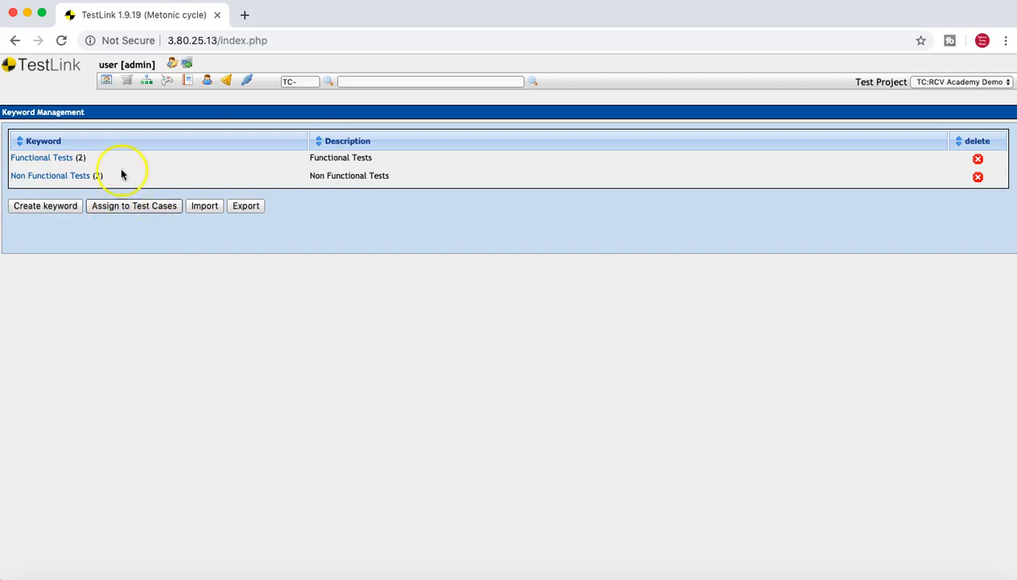
pyautogui.click(106, 82)
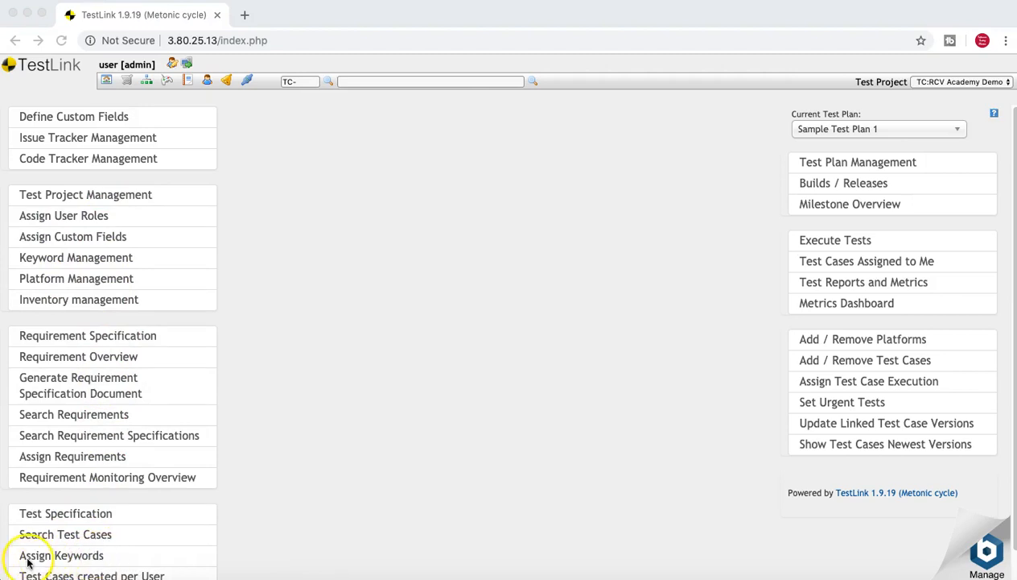
pyautogui.click(55, 555)
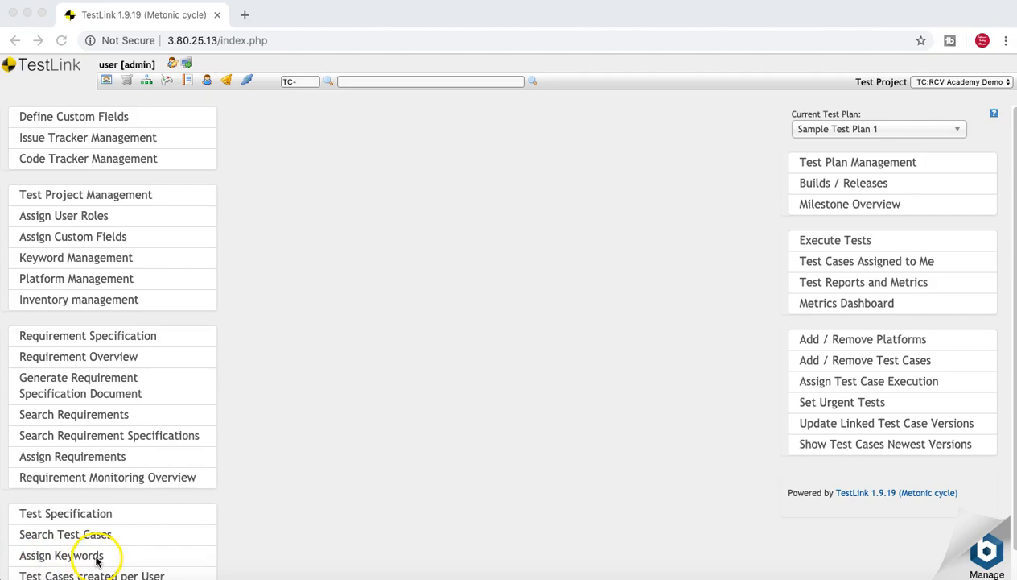